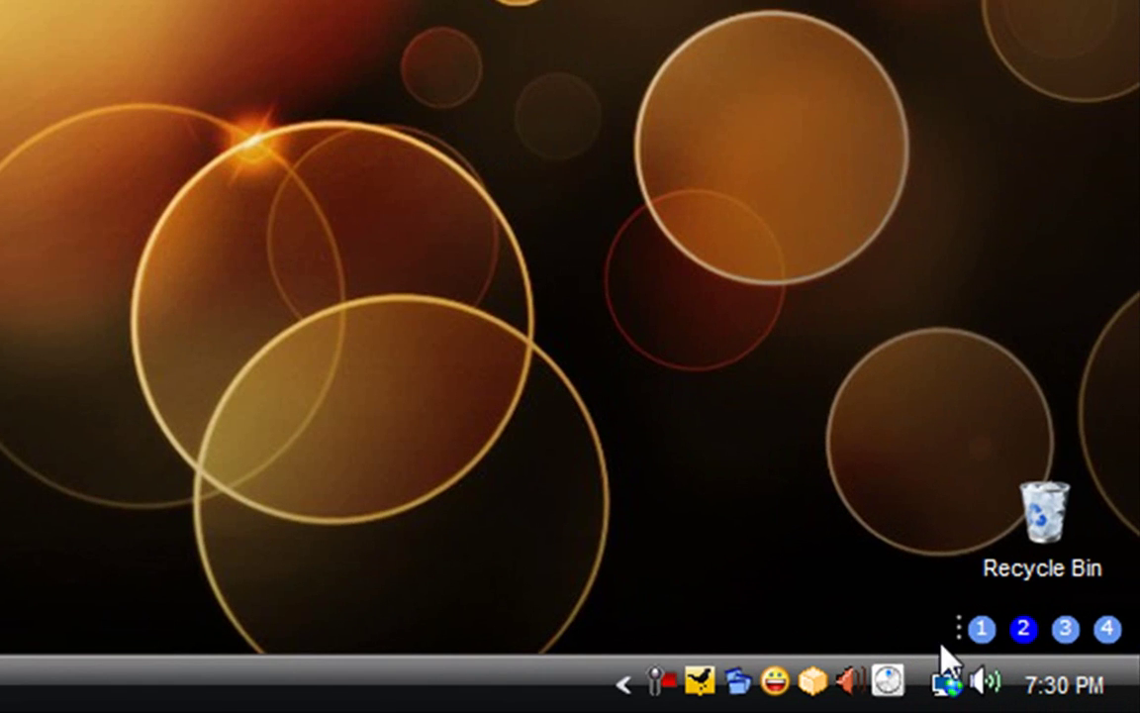
Move the desktop switcher bar beside the Recycle Bin and switch to Desktop 1
{"action": "mouse_move", "coordinate": [959, 629]}
{"action": "left_mouse_down"}
{"action": "mouse_move", "coordinate": [798, 492]}
{"action": "mouse_move", "coordinate": [873, 623]}
{"action": "mouse_move", "coordinate": [970, 633]}
{"action": "left_mouse_up"}
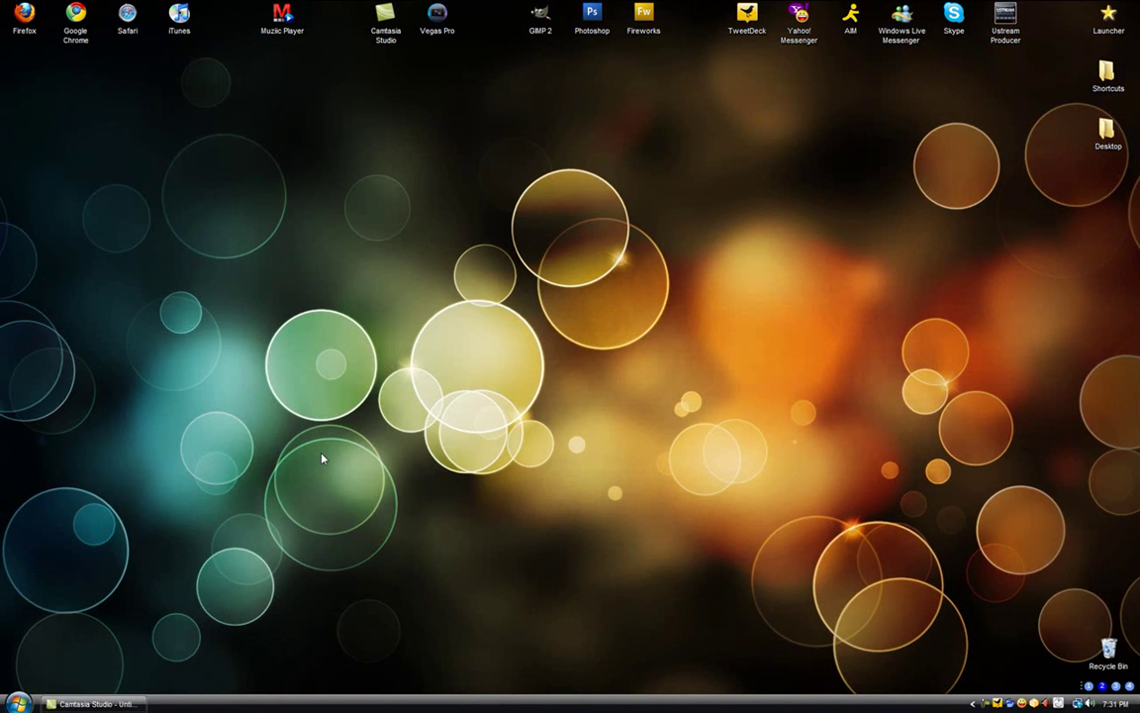
{"action": "key", "text": "t"}
{"action": "key", "text": "alt+1"}
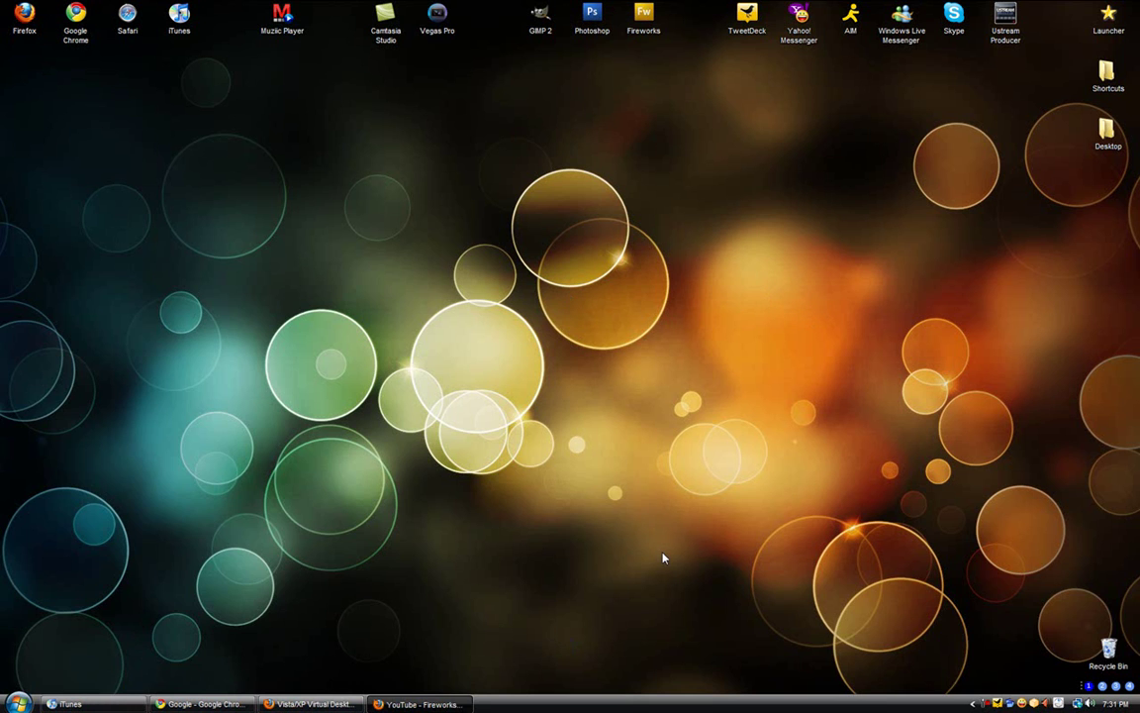
Switch to Desktop 3, bring up TweetDeck, nudge its window down, then minimize it
{"action": "key", "text": "super"}
{"action": "key", "text": "super"}
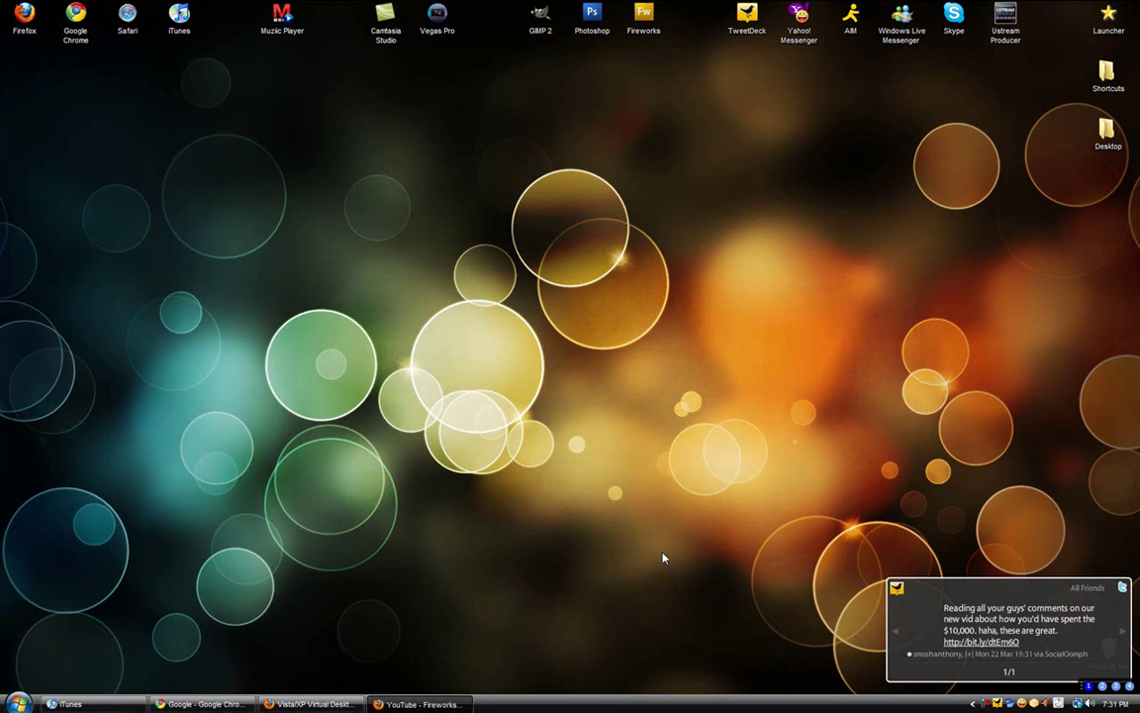
{"action": "key", "text": "alt+2"}
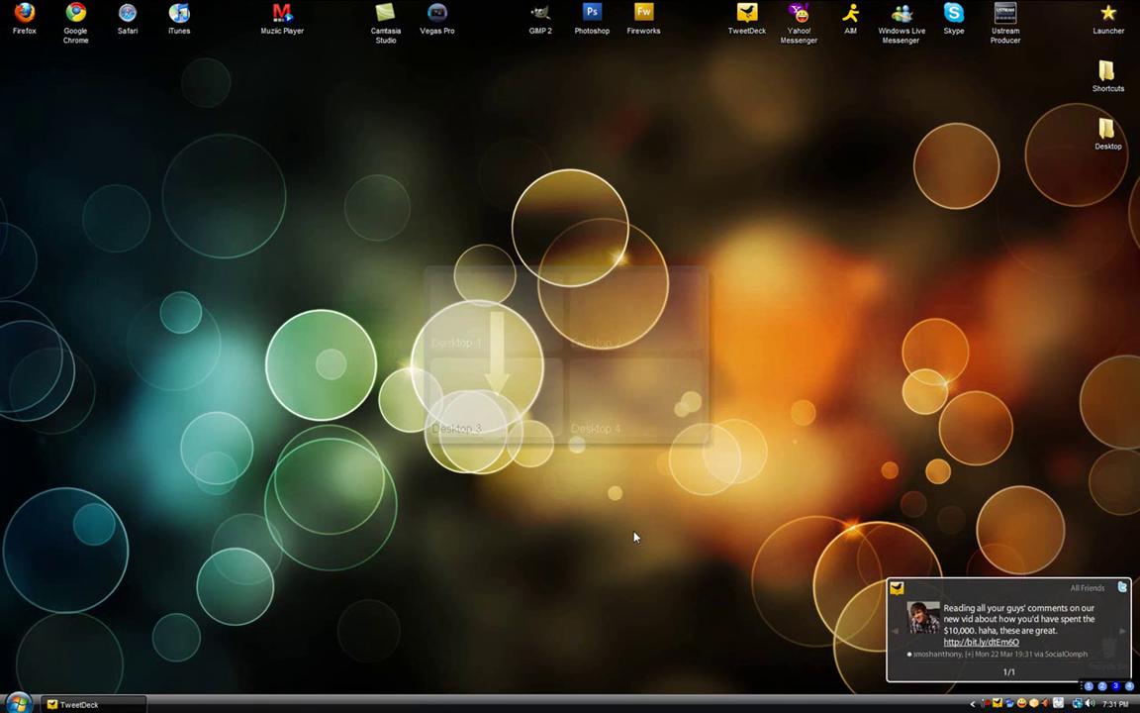
{"action": "left_click", "coordinate": [79, 704]}
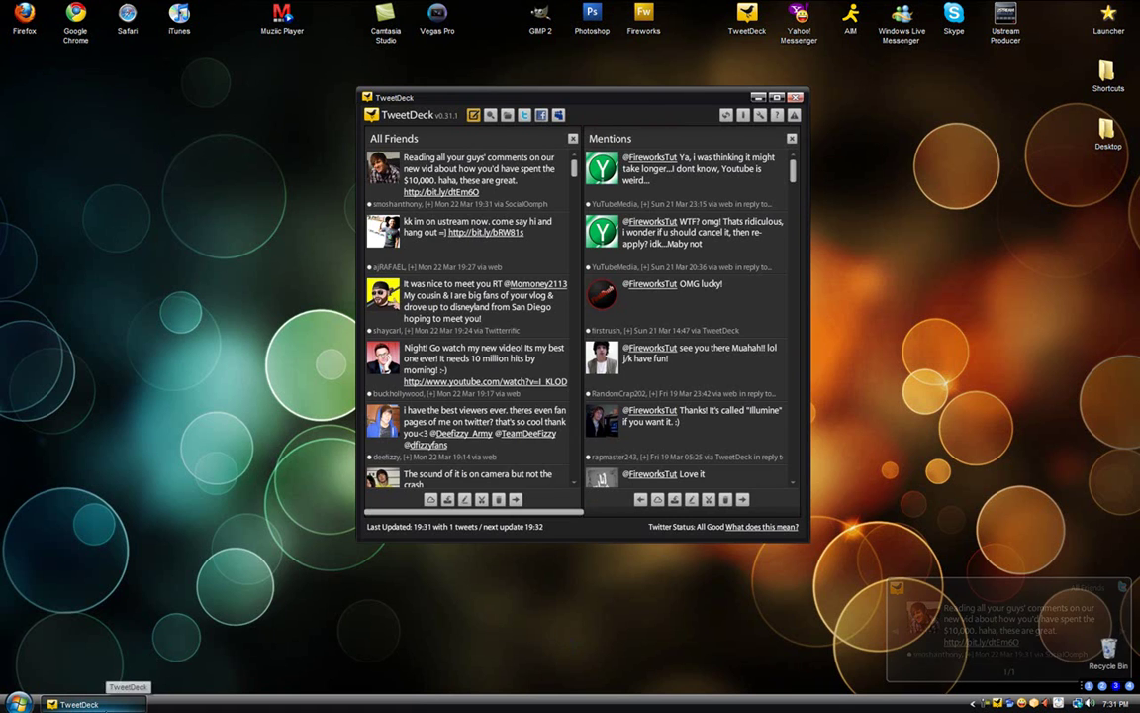
{"action": "left_click_drag", "start_coordinate": [564, 91], "coordinate": [570, 105]}
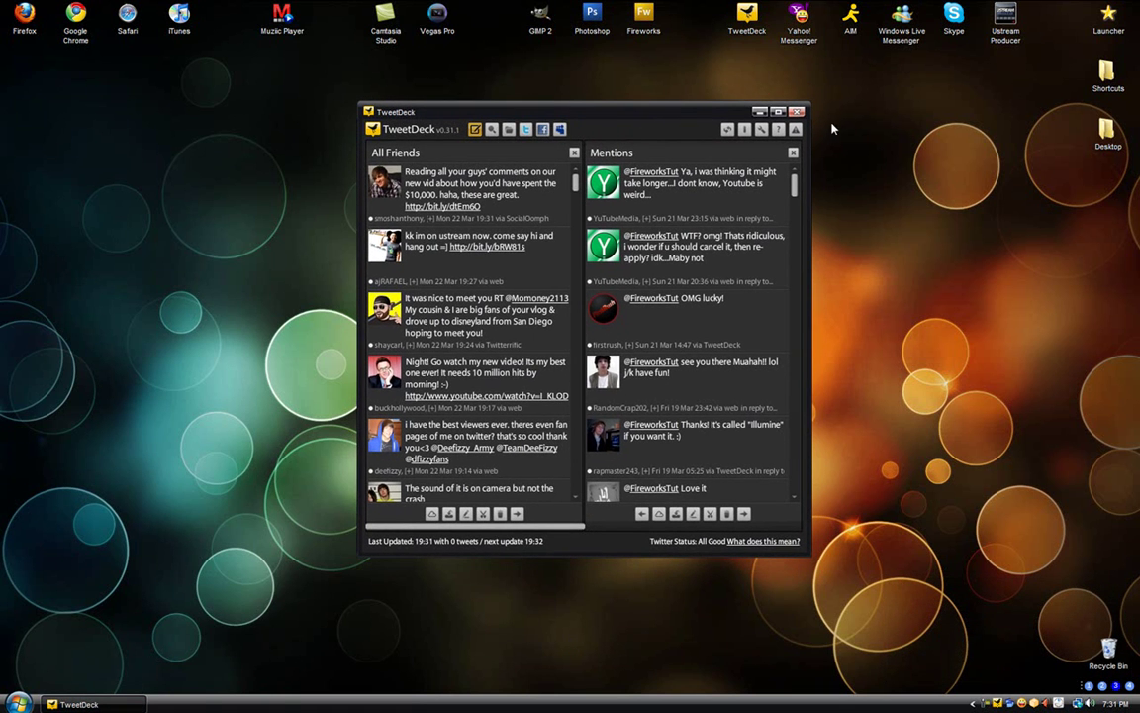
{"action": "left_click", "coordinate": [760, 111]}
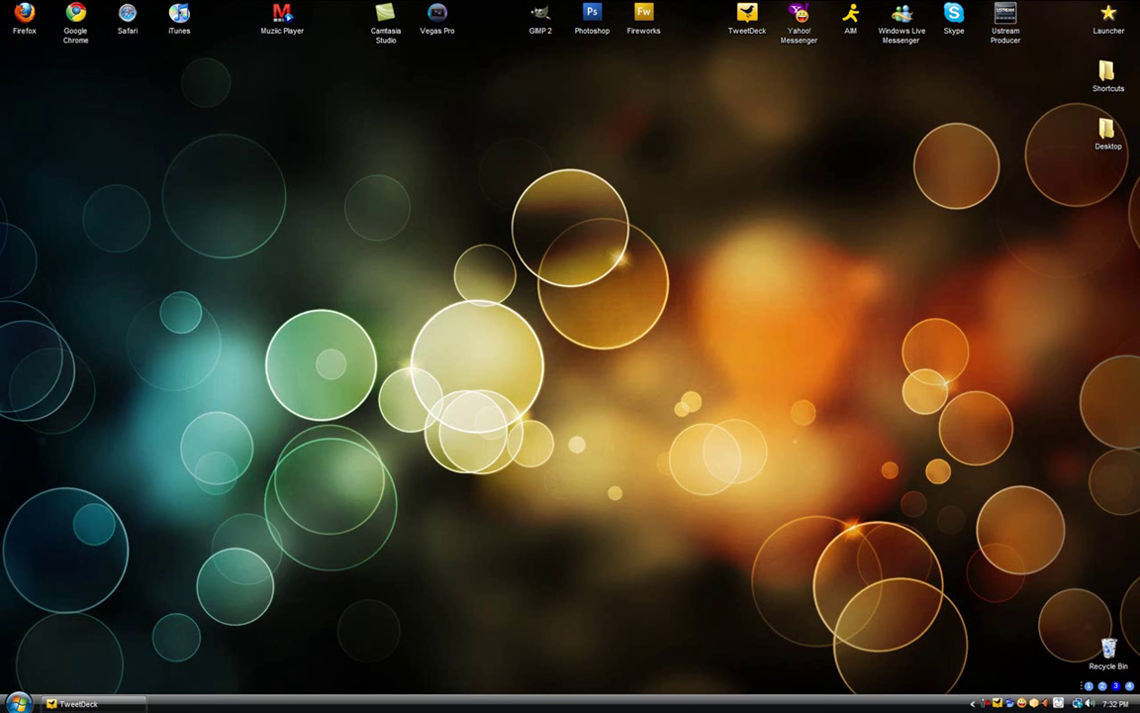
Switch back to Desktop 1
{"action": "left_click_drag", "start_coordinate": [1025, 156], "coordinate": [287, 2]}
{"action": "left_click", "coordinate": [352, 264]}
{"action": "key", "text": "alt+1"}
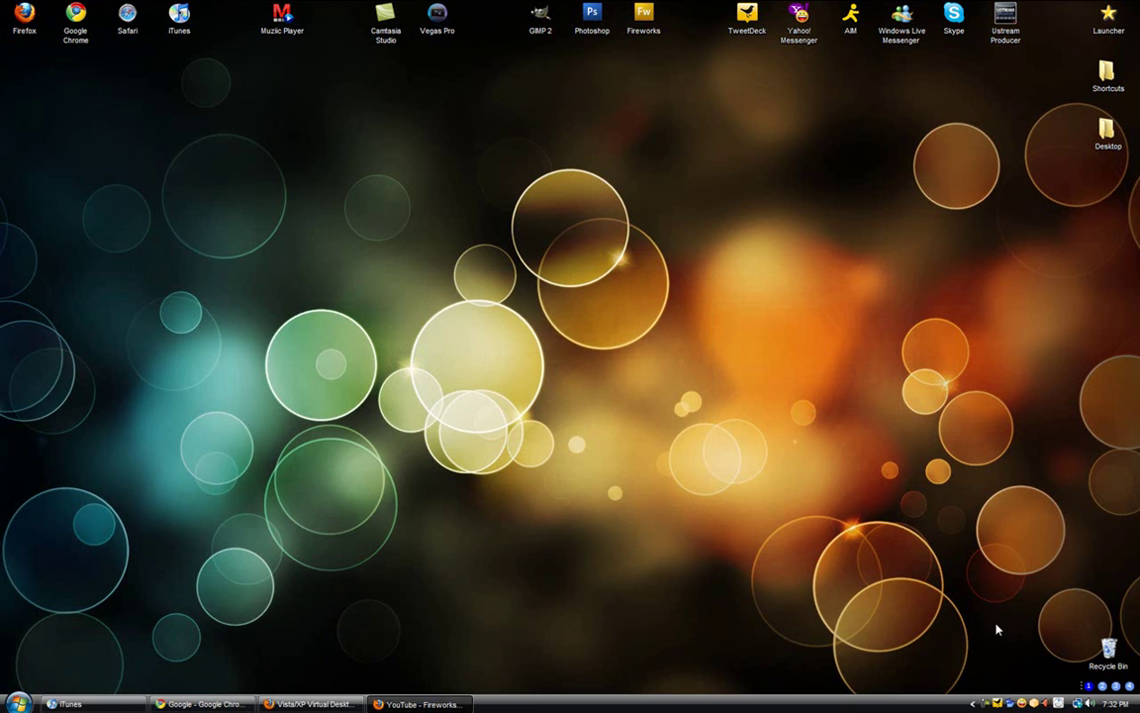
Show the four-desktop switcher panel, move it onto the desktop, visit Desktop 2 and return to Desktop 1
{"action": "left_click", "coordinate": [1010, 685]}
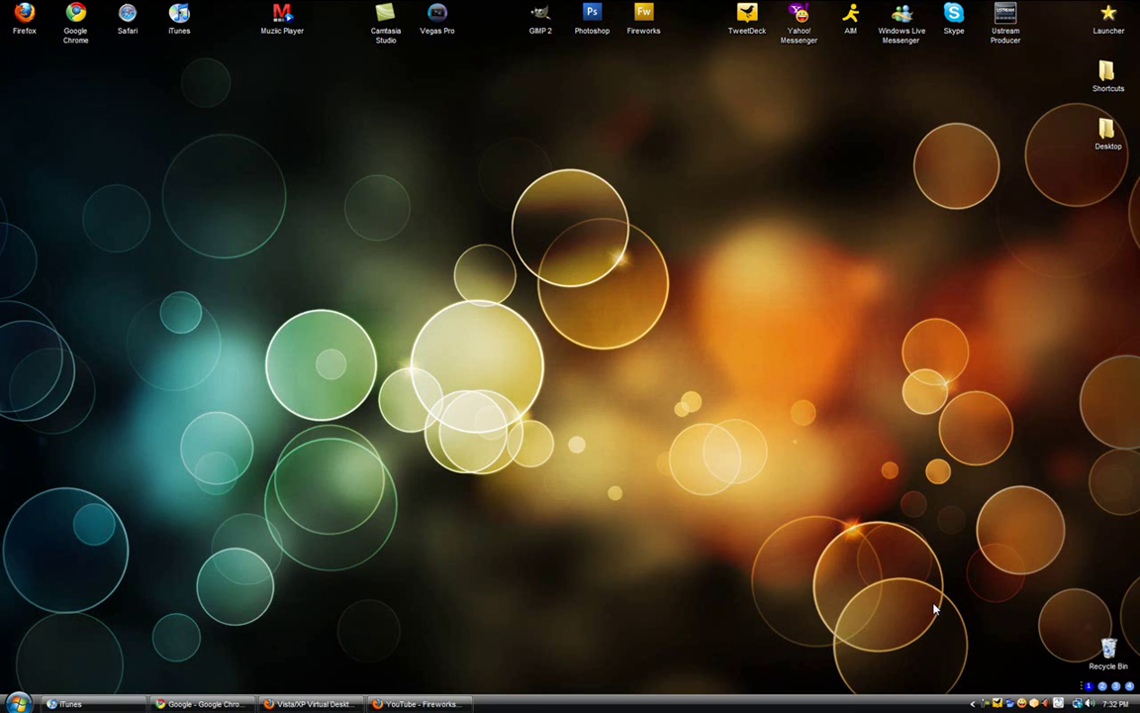
{"action": "mouse_move", "coordinate": [1083, 685]}
{"action": "left_mouse_down"}
{"action": "mouse_move", "coordinate": [974, 619]}
{"action": "mouse_move", "coordinate": [910, 477]}
{"action": "mouse_move", "coordinate": [572, 56]}
{"action": "mouse_move", "coordinate": [948, 12]}
{"action": "mouse_move", "coordinate": [1089, 685]}
{"action": "left_mouse_up"}
{"action": "key", "text": "alt+2"}
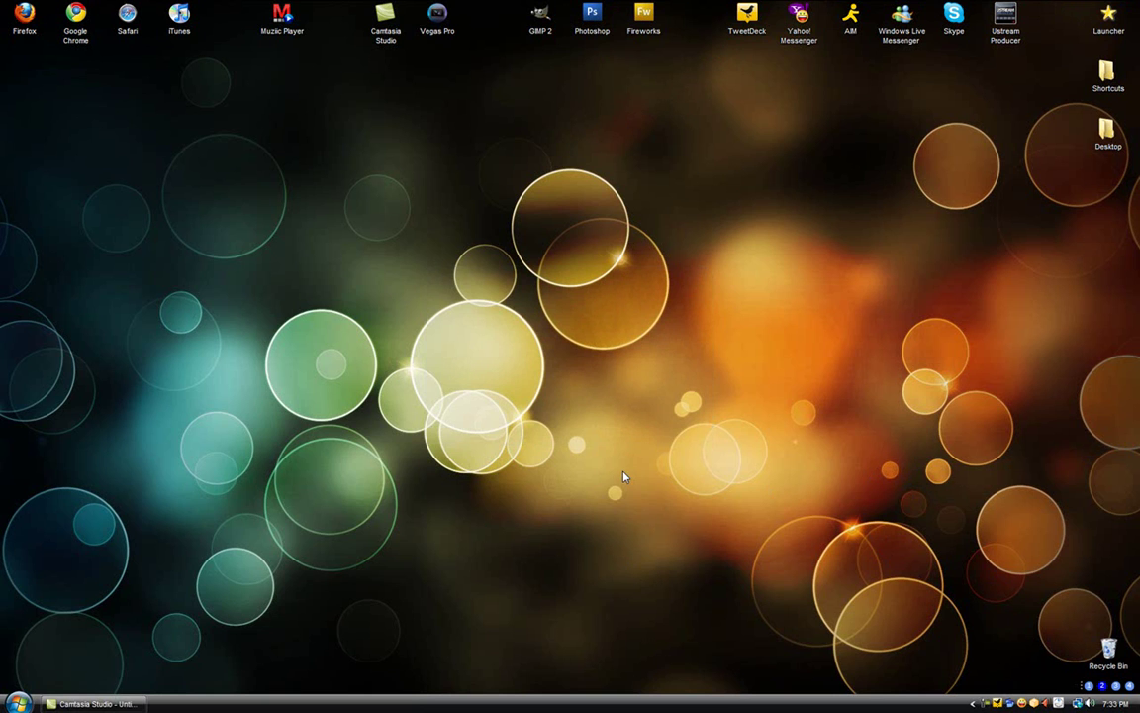
{"action": "key", "text": "alt+1"}
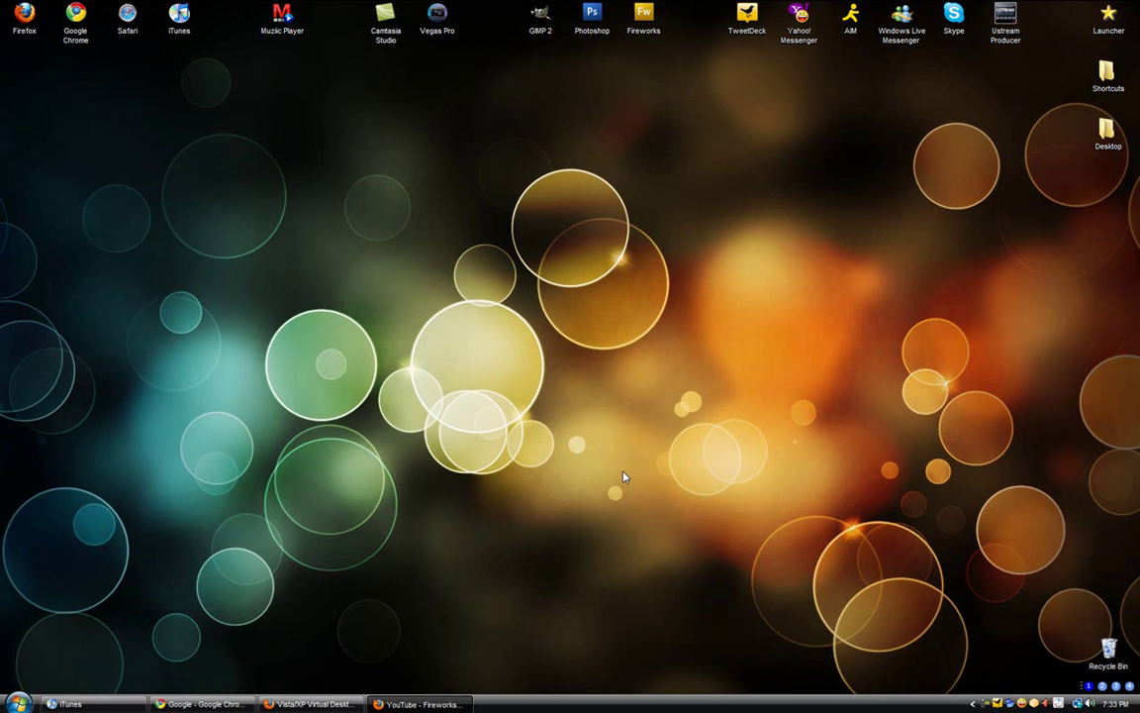
Open the virtual desktop options and select the desktop count of 4
{"action": "right_click", "coordinate": [1009, 702]}
{"action": "left_click", "coordinate": [896, 622]}
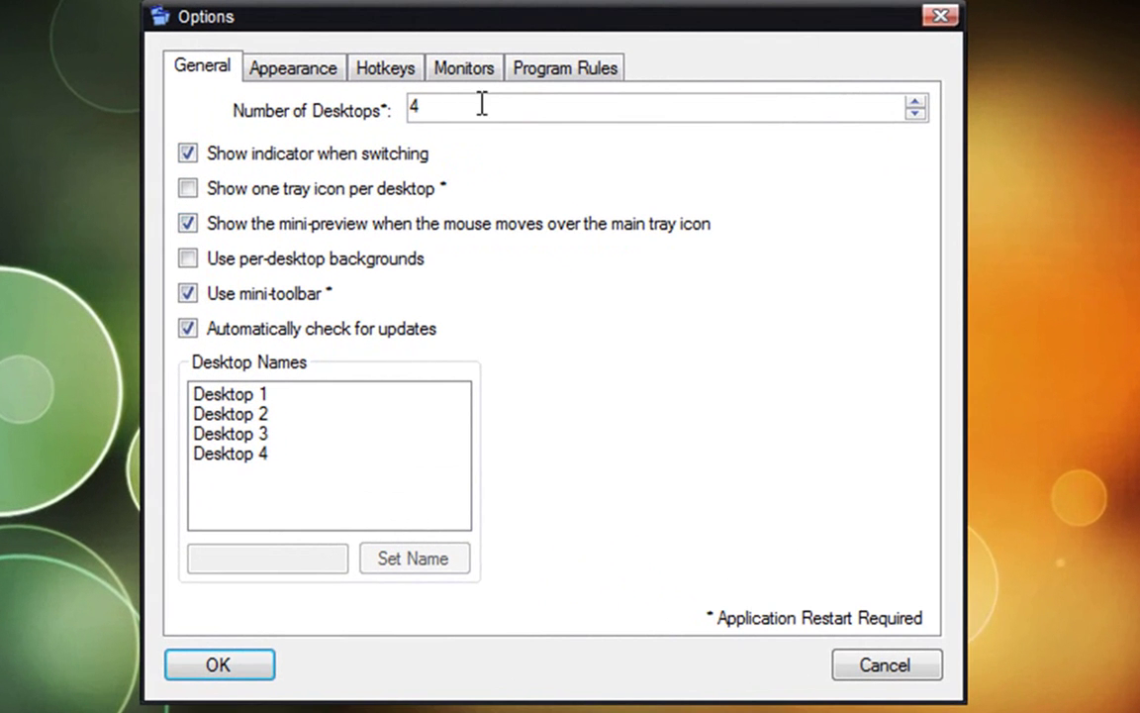
{"action": "left_click", "coordinate": [576, 104]}
{"action": "left_click_drag", "start_coordinate": [544, 113], "coordinate": [368, 112]}
Check the names of Desktops 1 through 4 in the desktop list
{"action": "left_click", "coordinate": [249, 394]}
{"action": "left_click", "coordinate": [248, 421]}
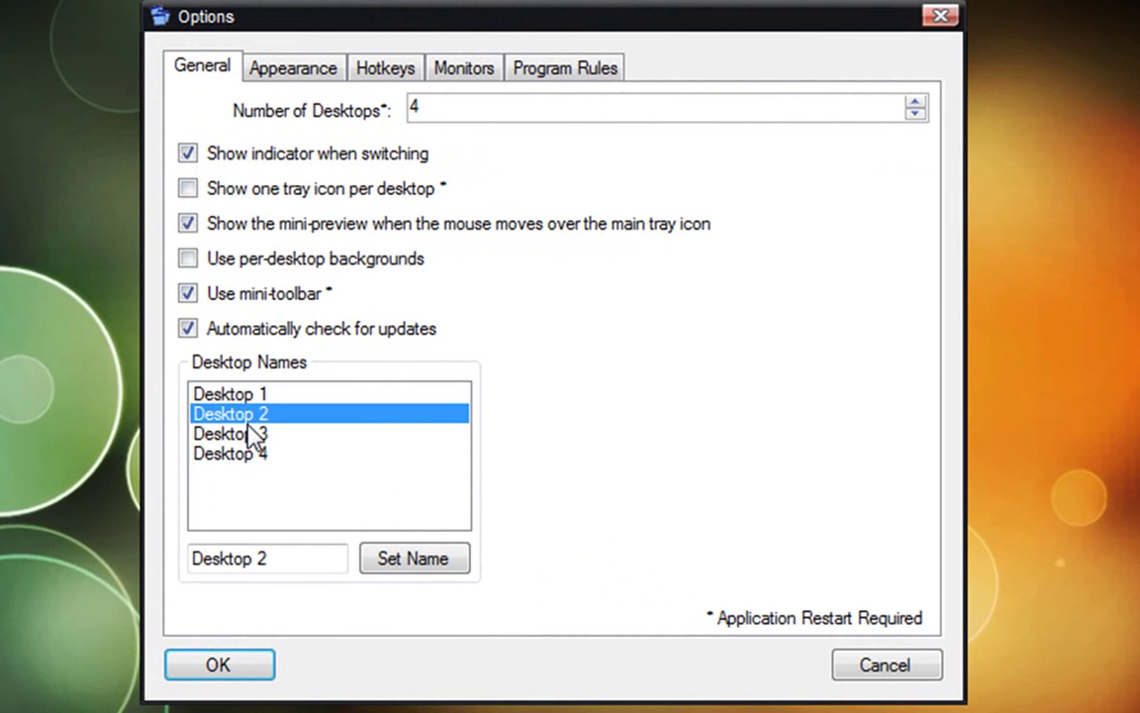
{"action": "left_click", "coordinate": [249, 456]}
{"action": "left_click", "coordinate": [250, 414]}
{"action": "left_click", "coordinate": [255, 396]}
{"action": "left_click", "coordinate": [260, 436]}
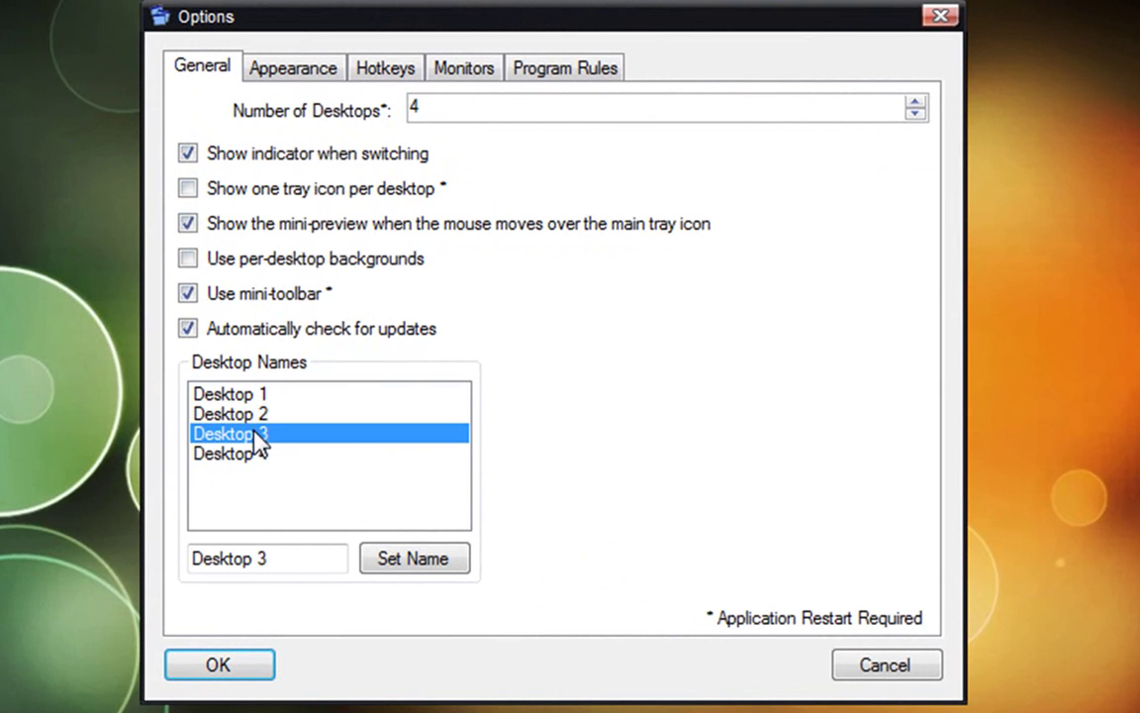
{"action": "left_click", "coordinate": [259, 455]}
{"action": "left_click", "coordinate": [259, 396]}
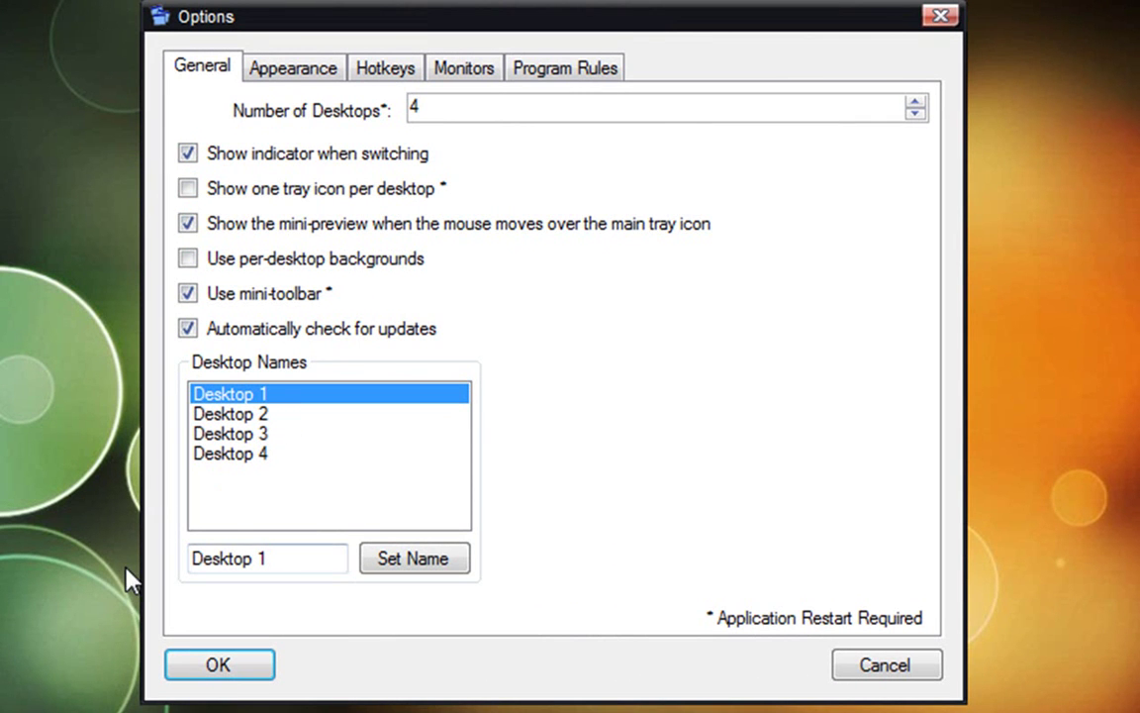
{"action": "mouse_move", "coordinate": [193, 559]}
{"action": "left_mouse_down"}
{"action": "mouse_move", "coordinate": [295, 558]}
{"action": "mouse_move", "coordinate": [215, 557]}
{"action": "left_mouse_up"}
{"action": "left_click", "coordinate": [250, 414]}
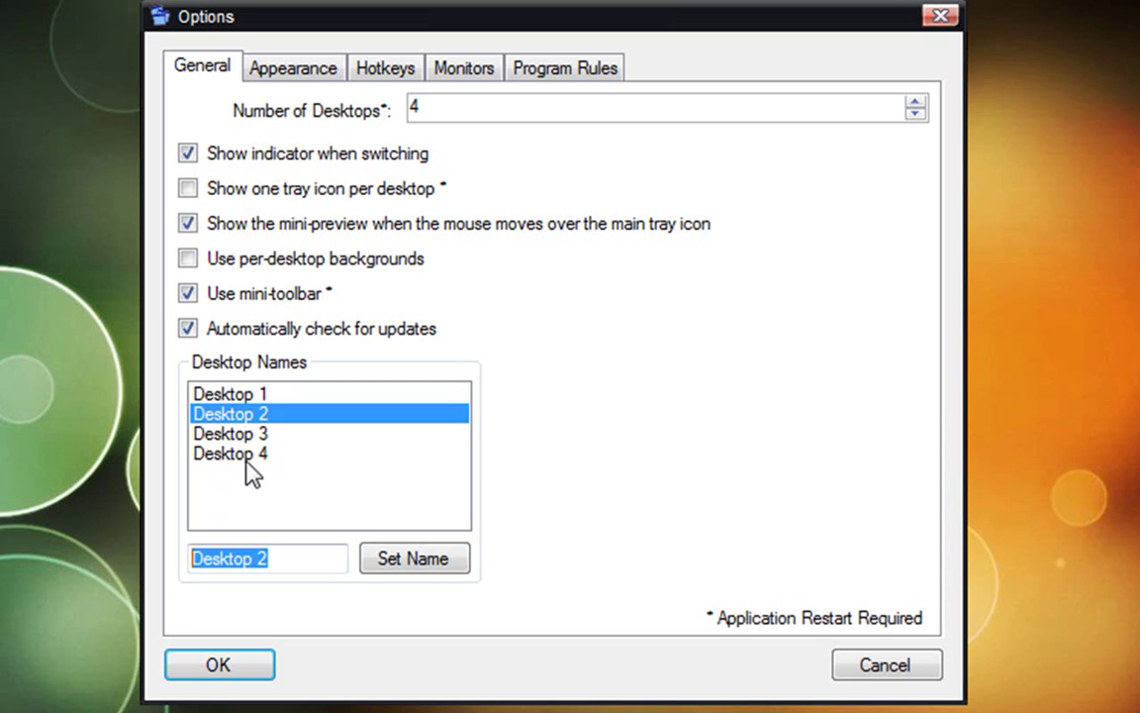
{"action": "left_click", "coordinate": [252, 435]}
{"action": "left_click", "coordinate": [216, 415]}
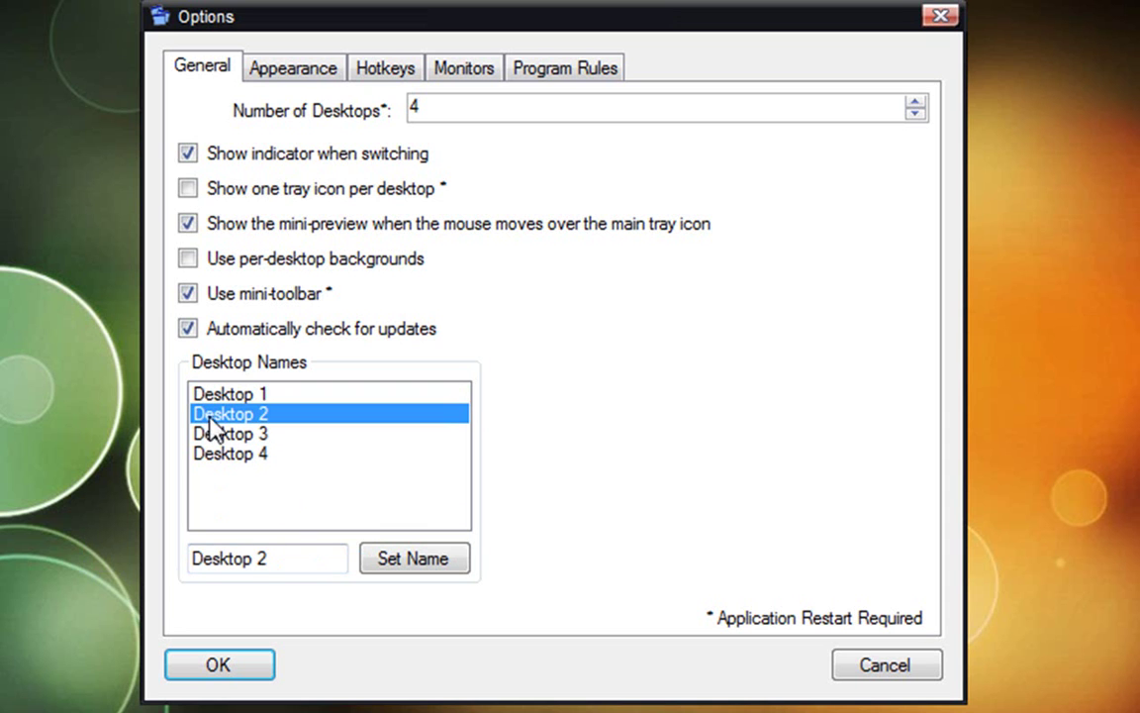
{"action": "left_click", "coordinate": [247, 453]}
{"action": "left_click", "coordinate": [261, 433]}
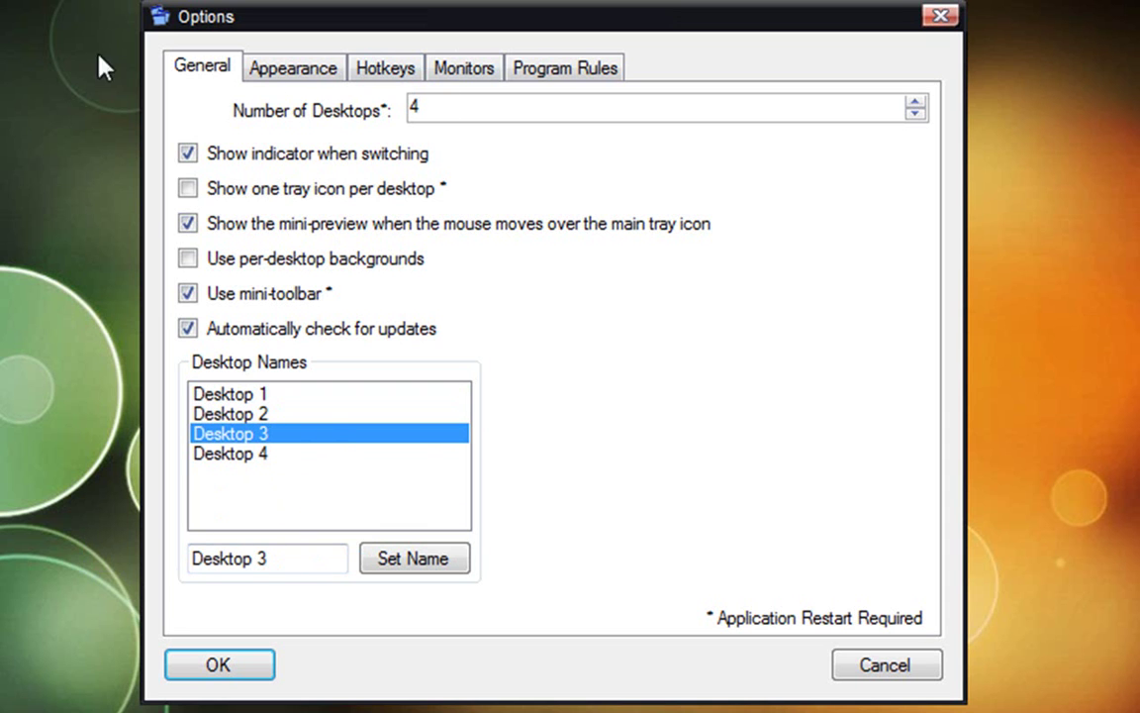
Browse the Appearance, Hotkeys and Monitor settings, ending on the Program Rules list
{"action": "left_click", "coordinate": [309, 74]}
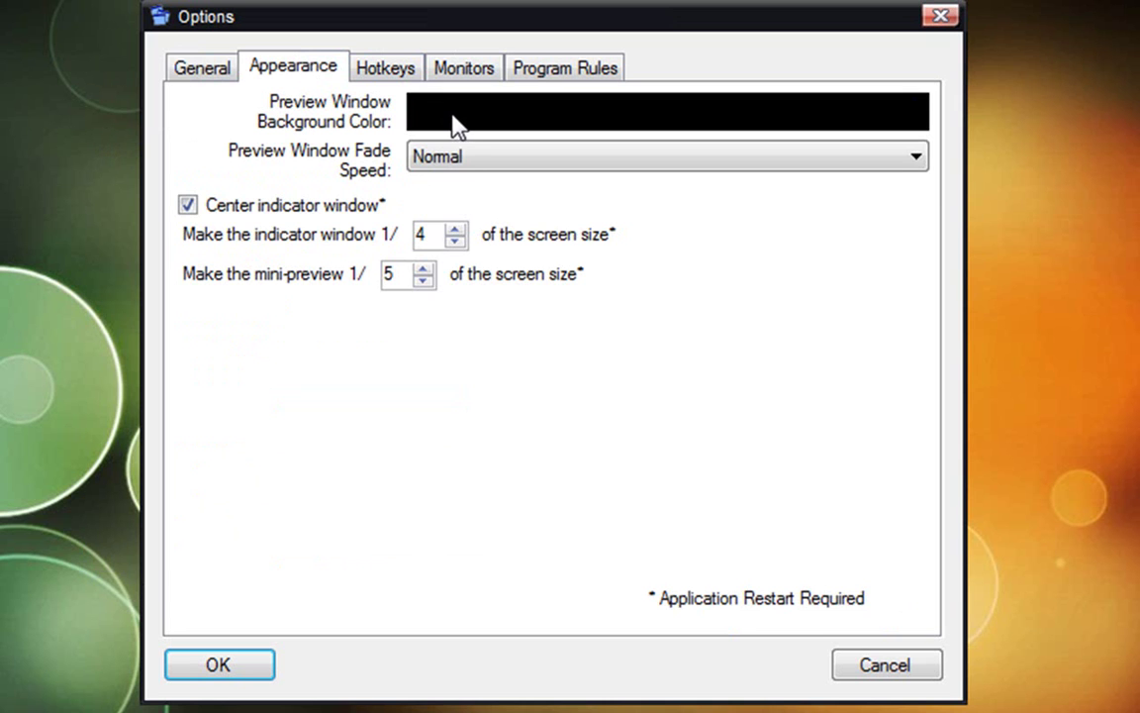
{"action": "left_click", "coordinate": [381, 79]}
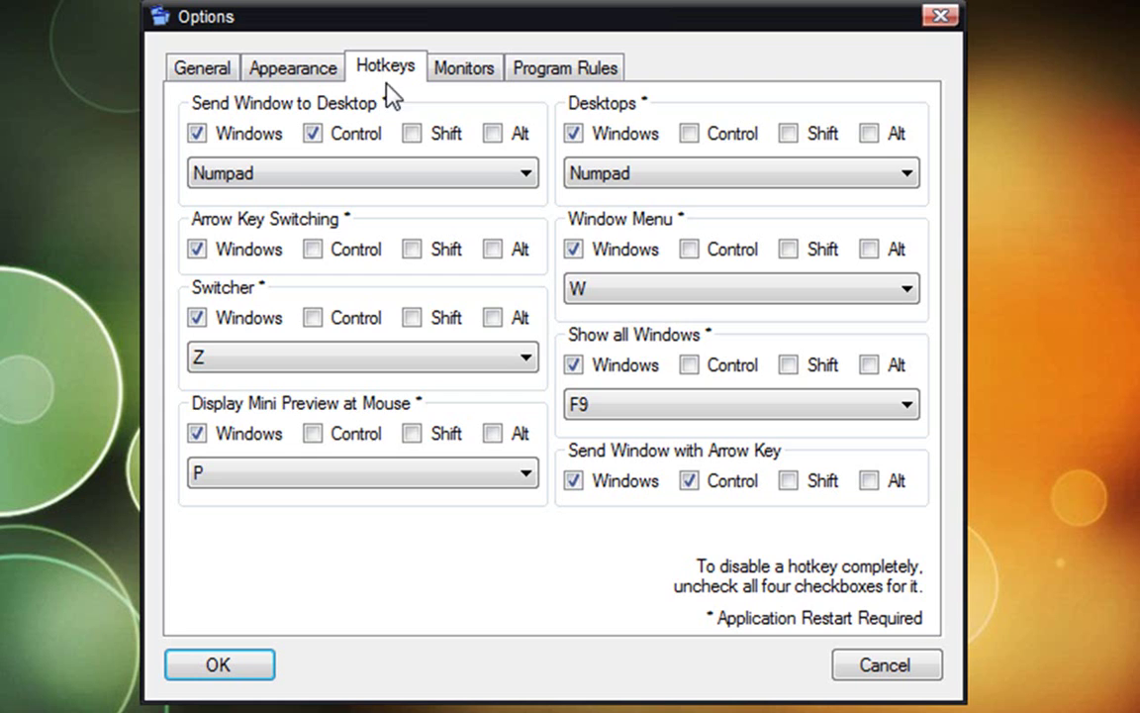
{"action": "left_click", "coordinate": [457, 66]}
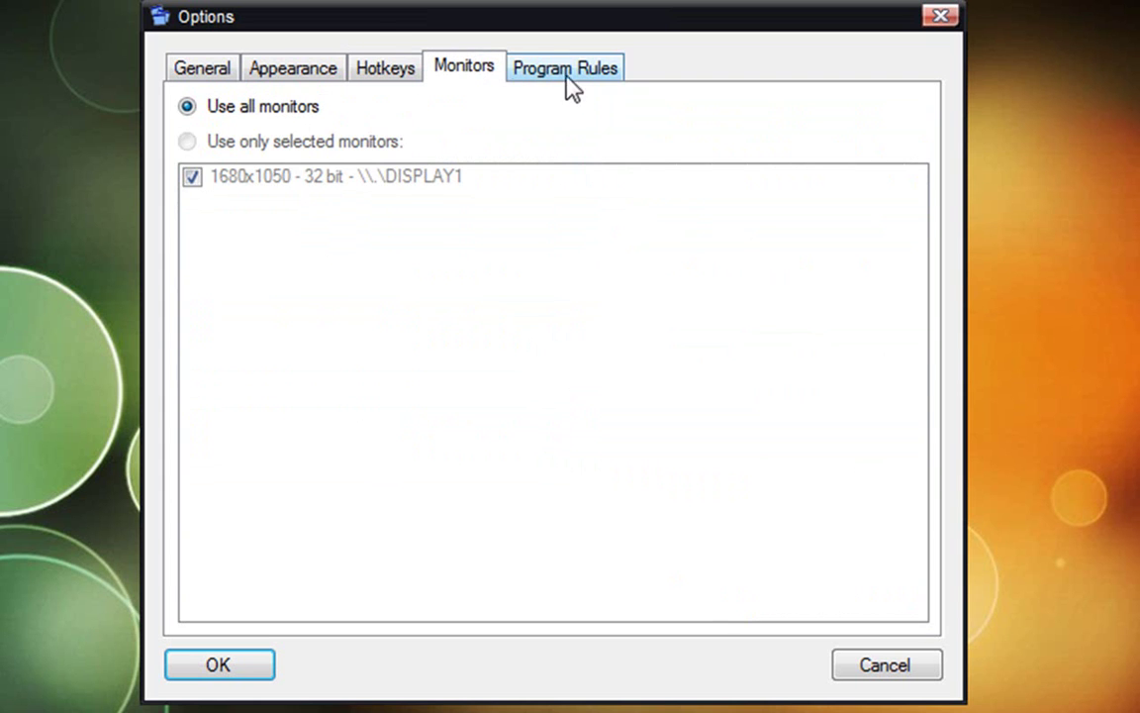
{"action": "left_click", "coordinate": [516, 77]}
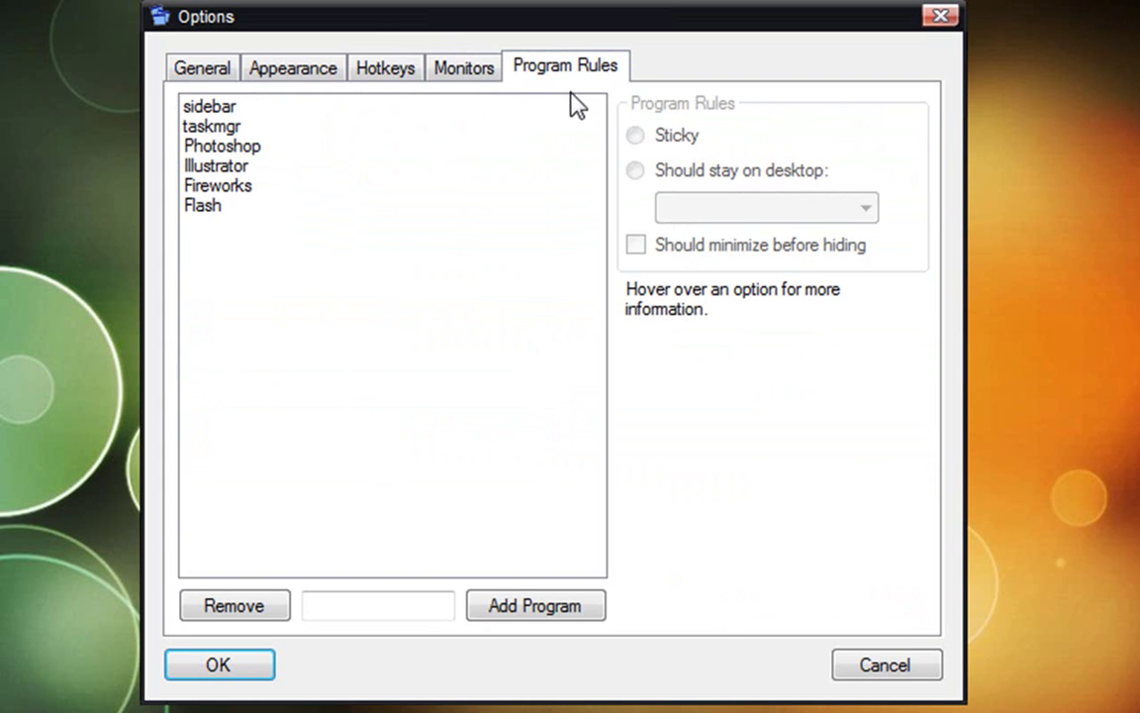
Go back to the General tab of the Options dialog
{"action": "left_click", "coordinate": [196, 71]}
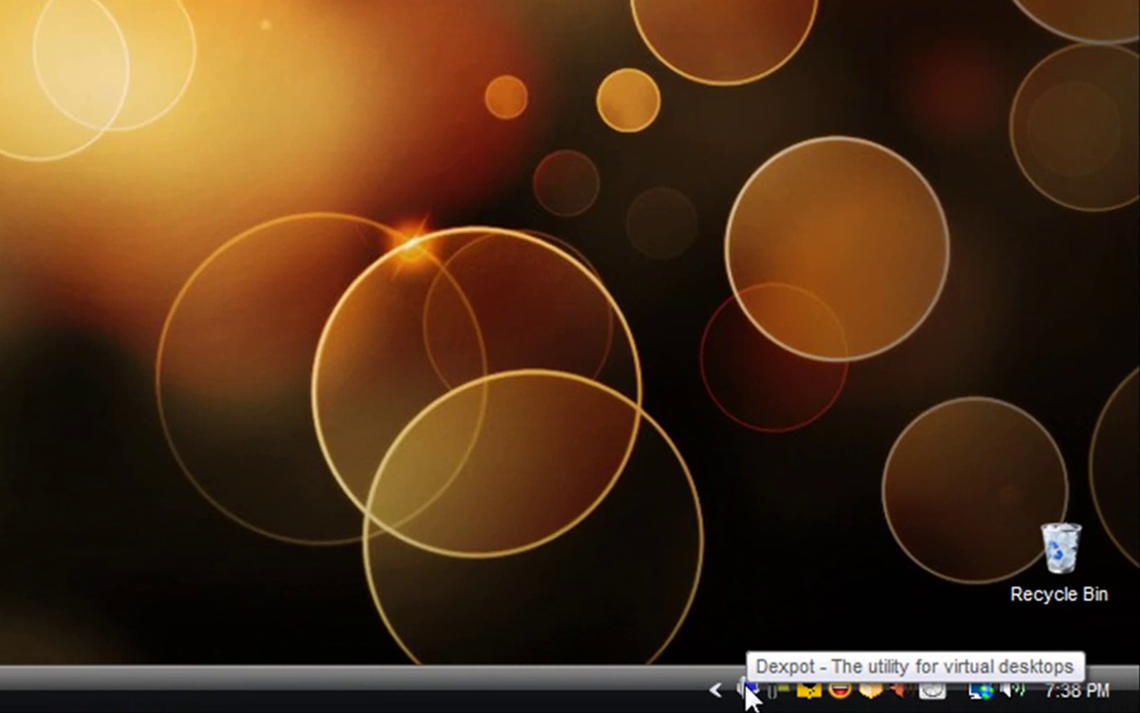
From the four-desktop overview, visit the Camtasia Studio desktop, nudge its window, then jump to the TweetDeck desktop
{"action": "right_click", "coordinate": [747, 690]}
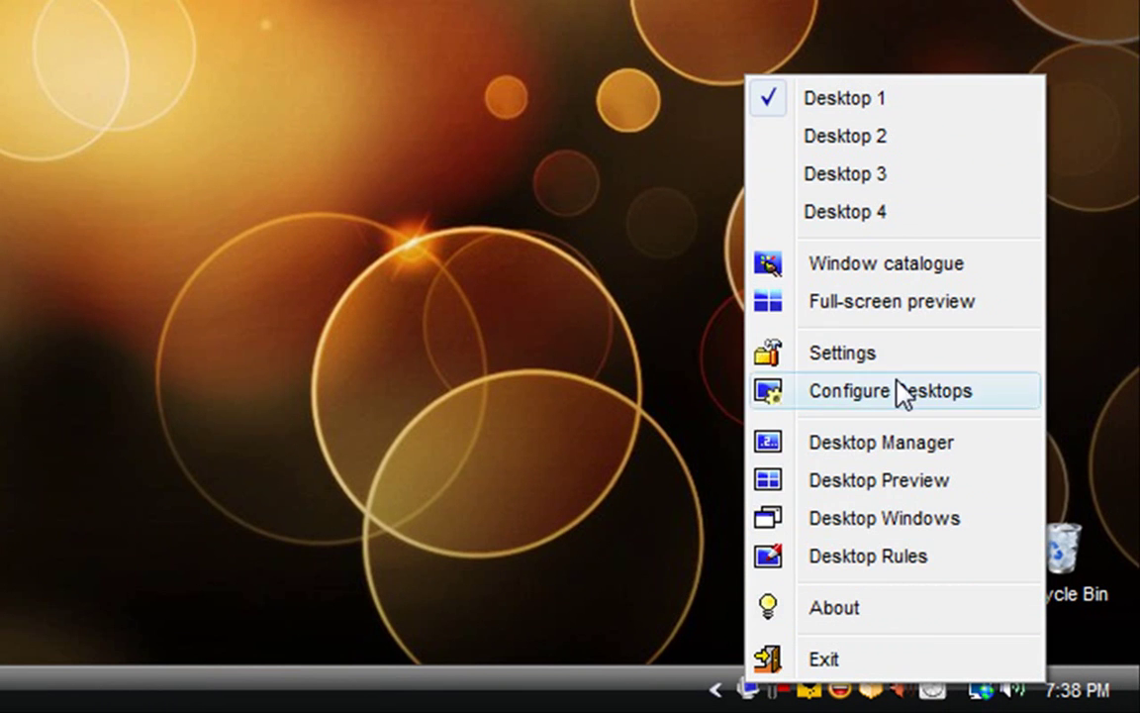
{"action": "left_click", "coordinate": [767, 705]}
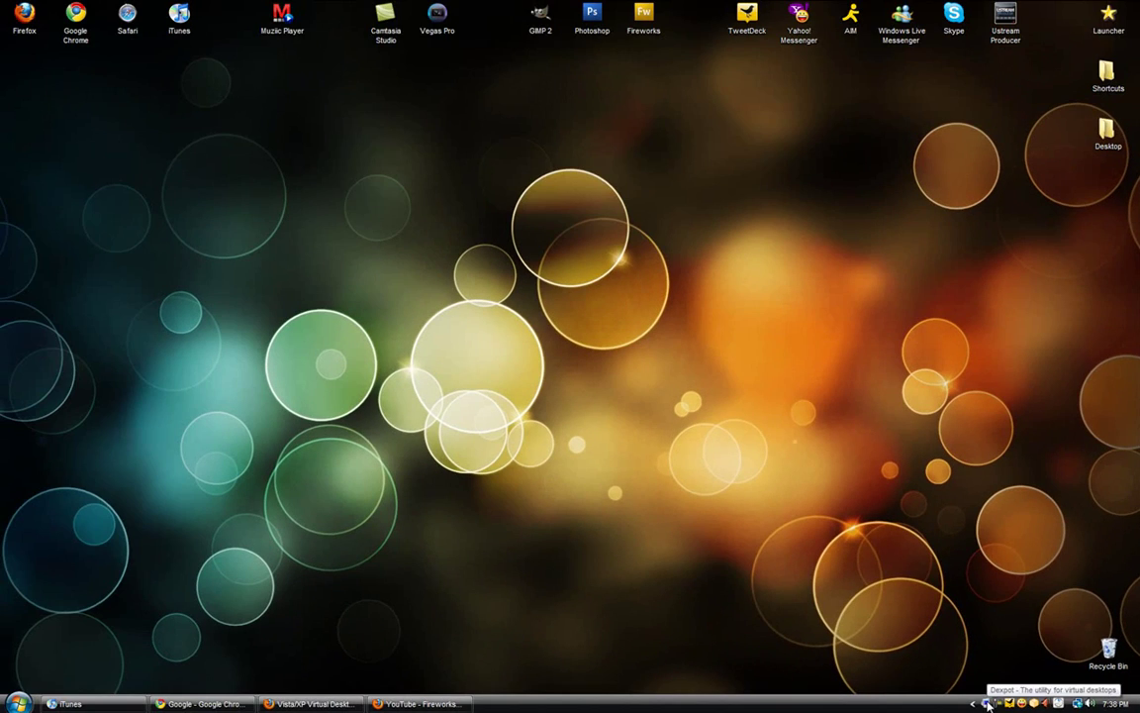
{"action": "left_click", "coordinate": [988, 704]}
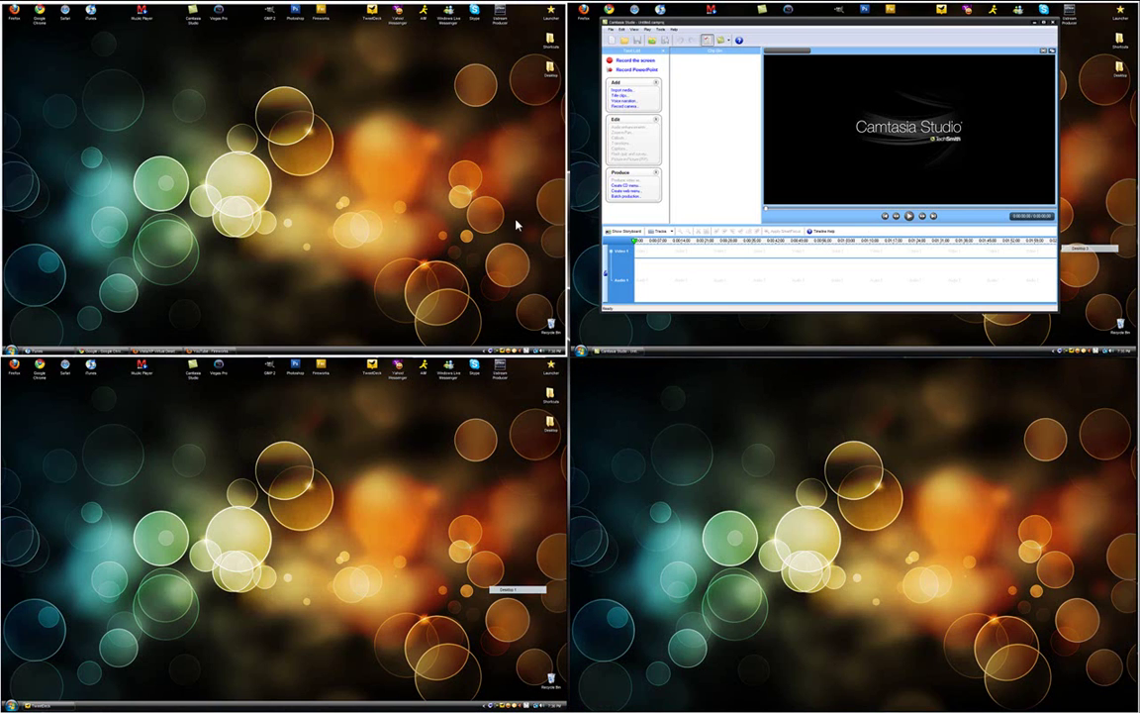
{"action": "left_click", "coordinate": [764, 228]}
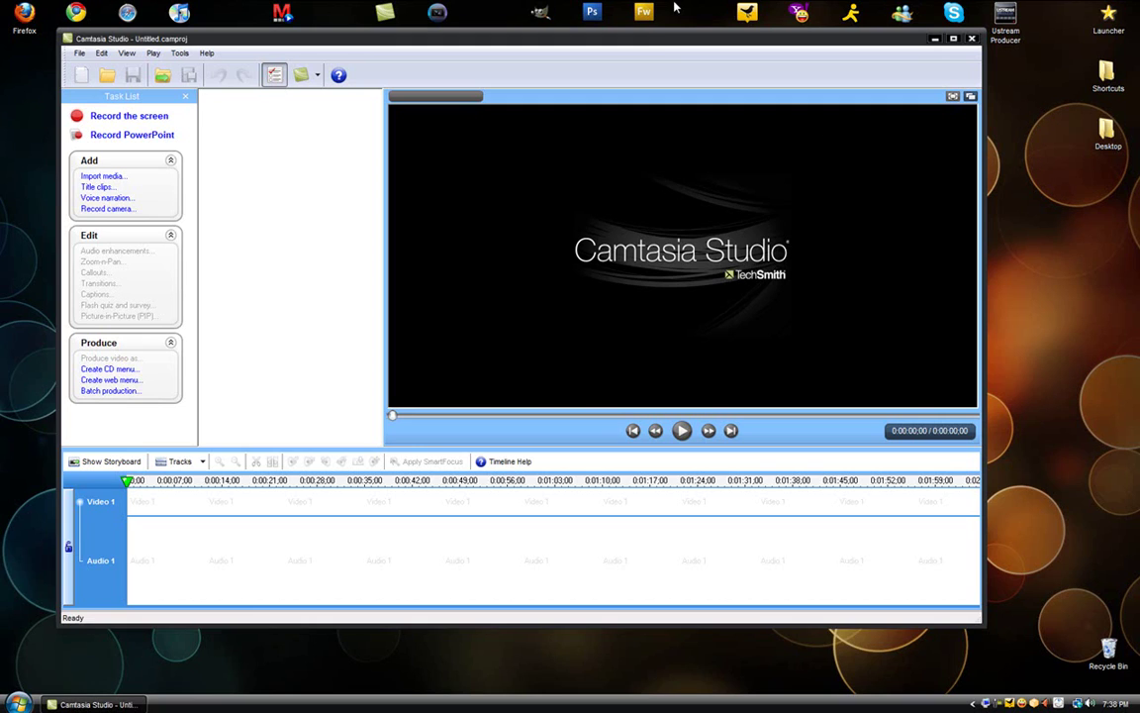
{"action": "left_click_drag", "start_coordinate": [669, 46], "coordinate": [708, 50]}
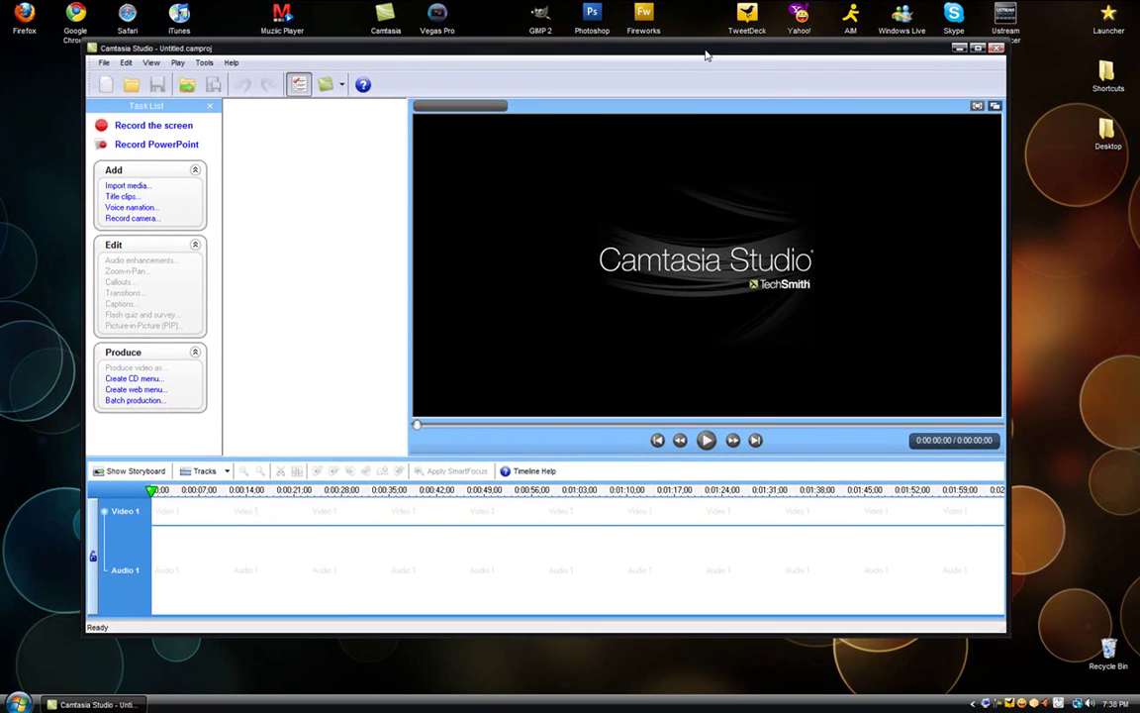
{"action": "left_click", "coordinate": [988, 704]}
{"action": "left_click", "coordinate": [432, 480]}
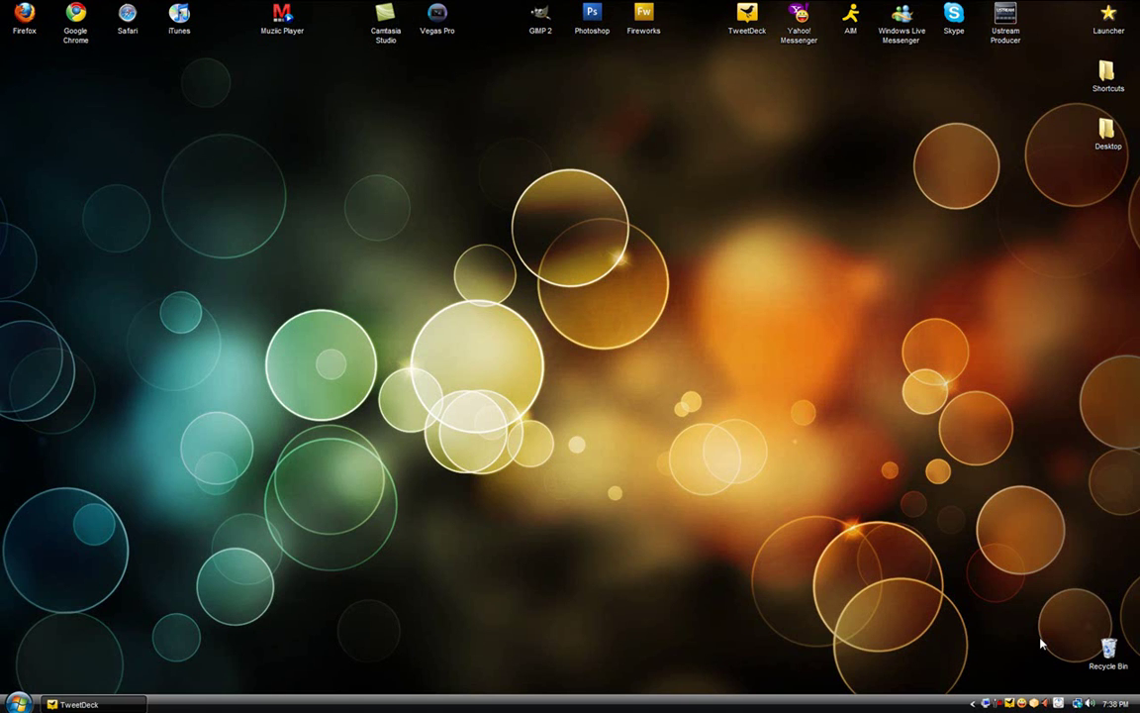
Open Dexpot's settings and check the Number of desktops dropdown, keeping 4
{"action": "right_click", "coordinate": [986, 704]}
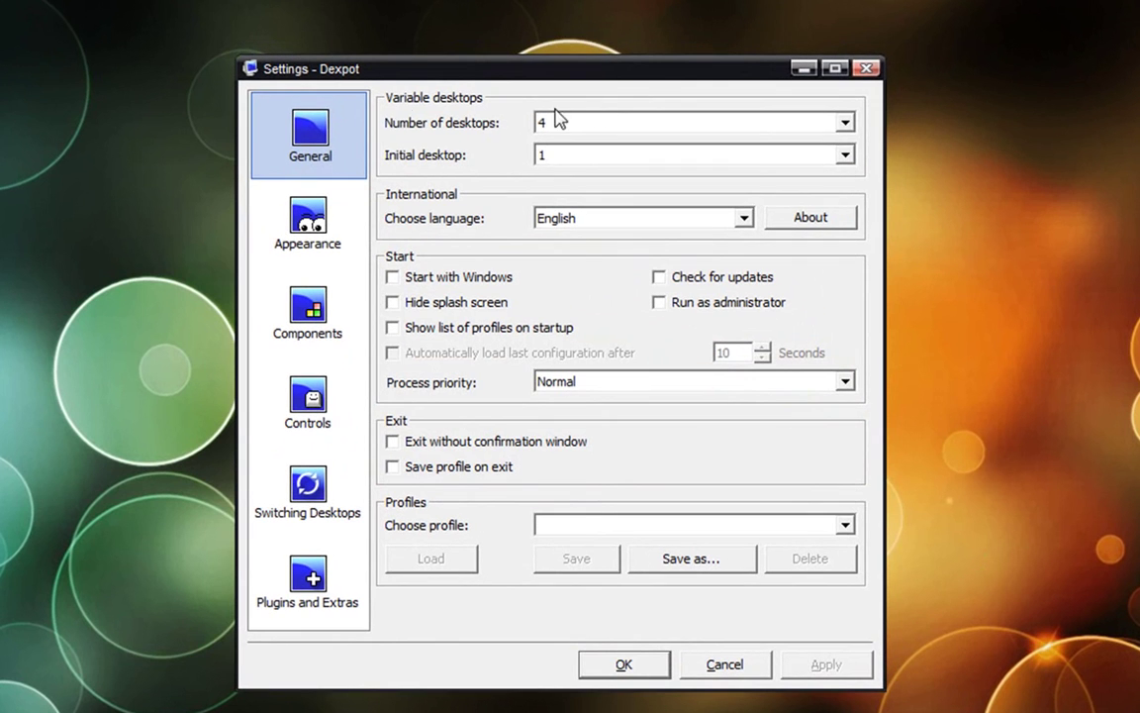
{"action": "left_click", "coordinate": [593, 127]}
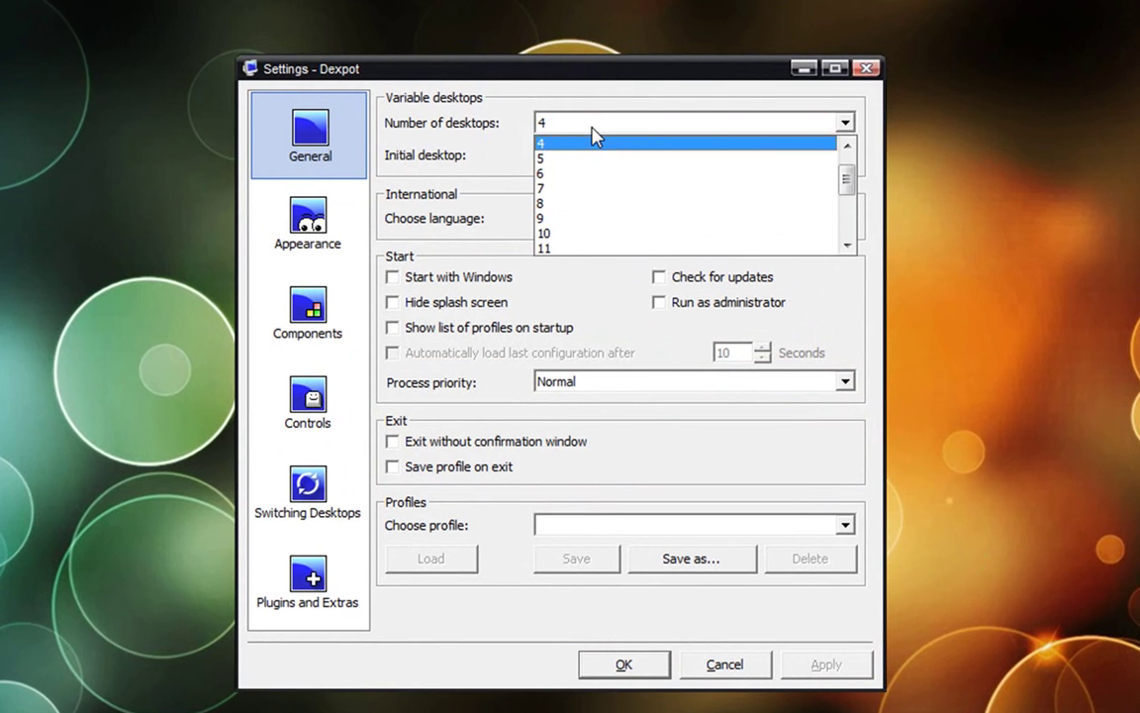
{"action": "scroll", "coordinate": [666, 187], "scroll_direction": "down", "scroll_amount": 3}
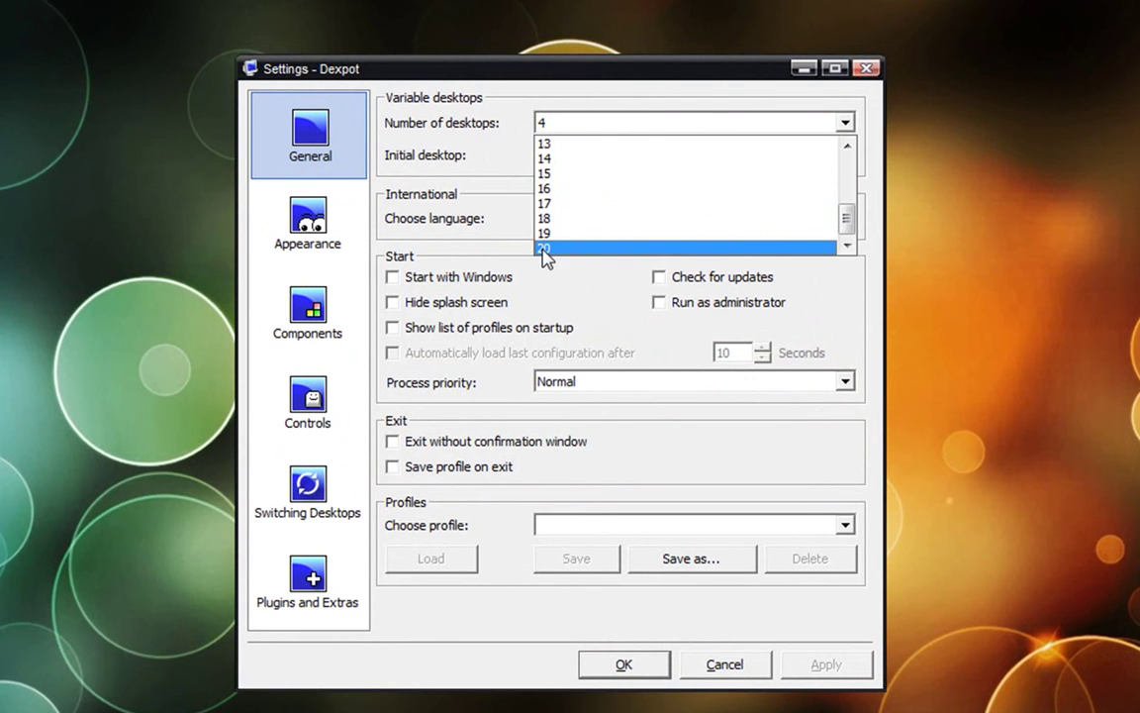
{"action": "scroll", "coordinate": [584, 230], "scroll_direction": "up", "scroll_amount": 4}
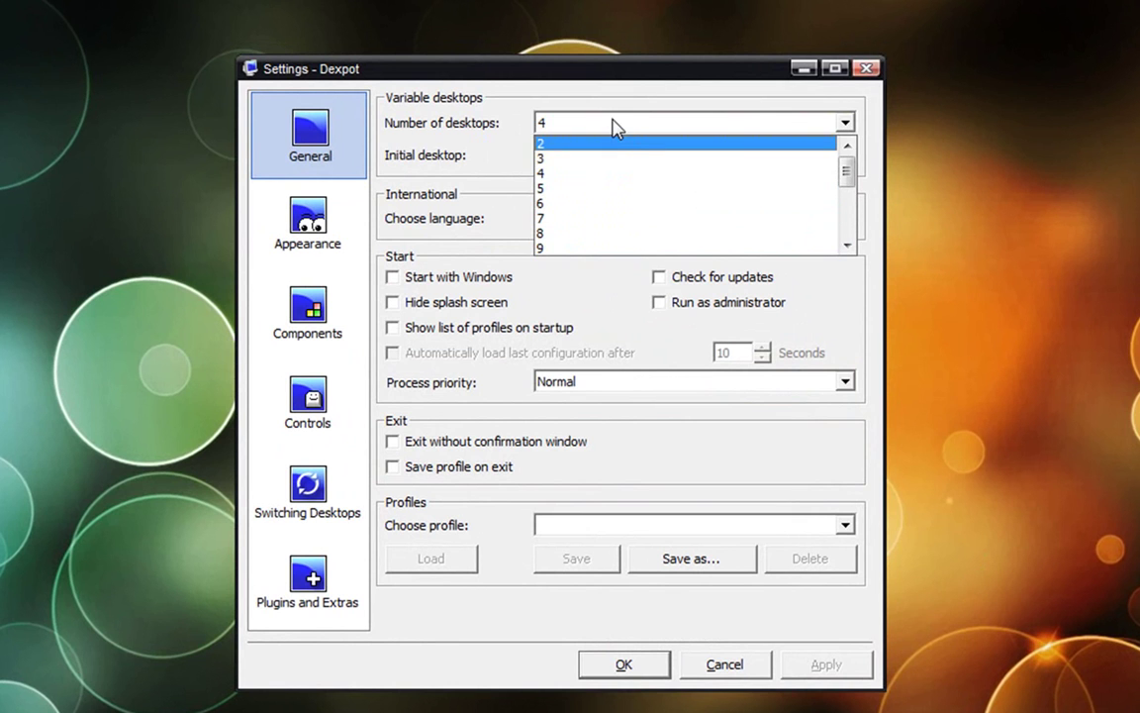
{"action": "left_click", "coordinate": [604, 187]}
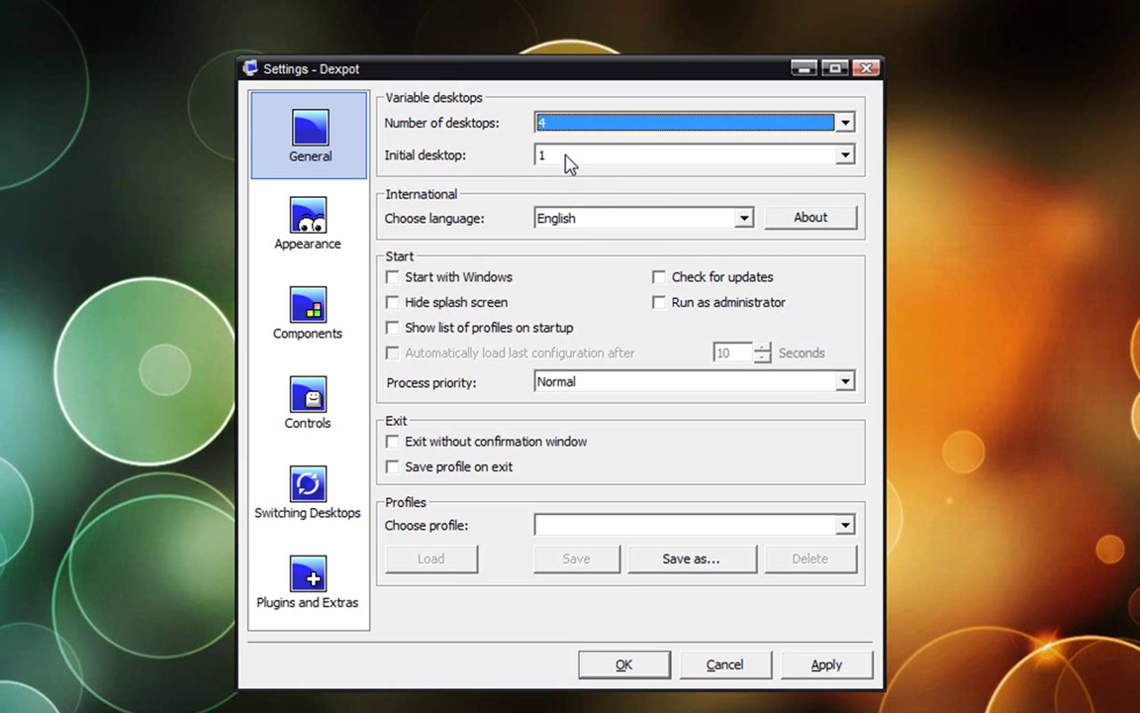
Check the Initial desktop and language dropdowns, keeping desktop 1 and English
{"action": "left_click", "coordinate": [601, 154]}
{"action": "left_click", "coordinate": [594, 190]}
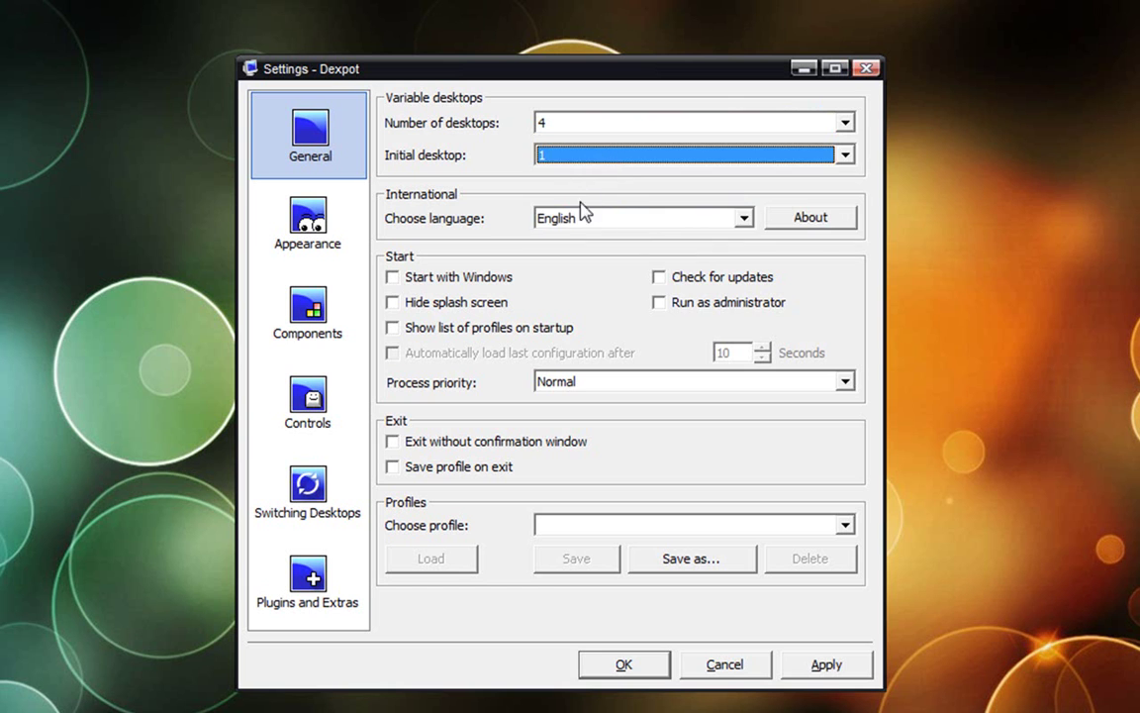
{"action": "left_click", "coordinate": [614, 220]}
{"action": "left_click", "coordinate": [616, 226]}
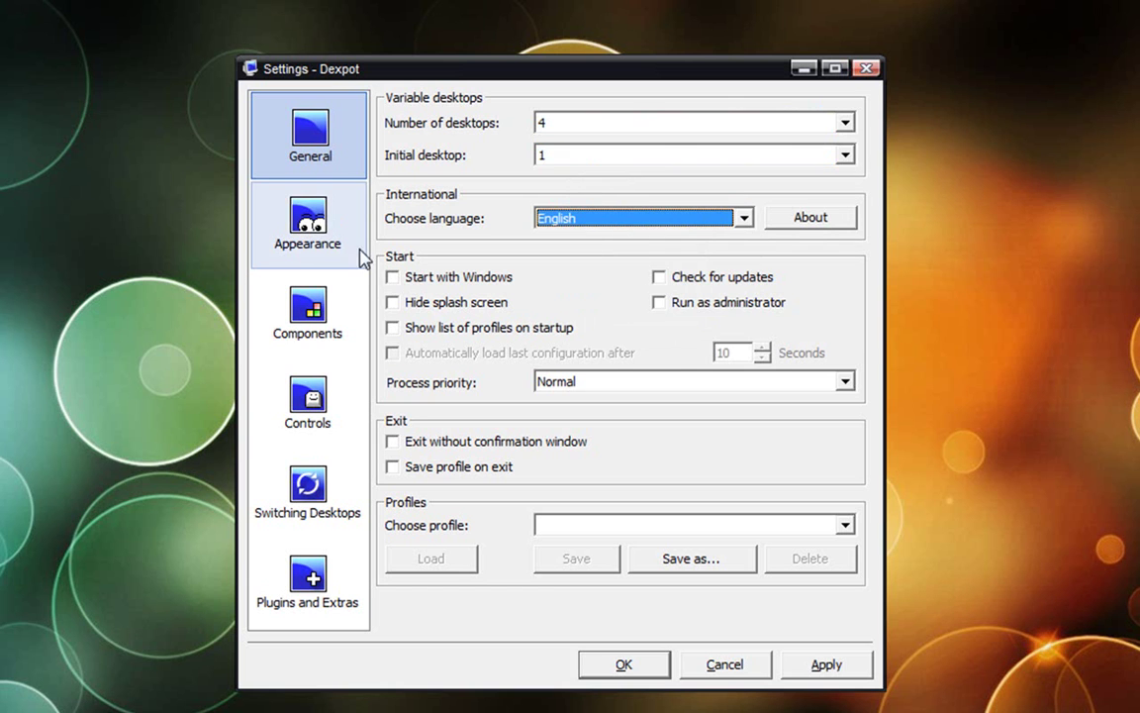
View the Appearance, Components, Controls and Switching Desktops settings pages
{"action": "left_click", "coordinate": [300, 220]}
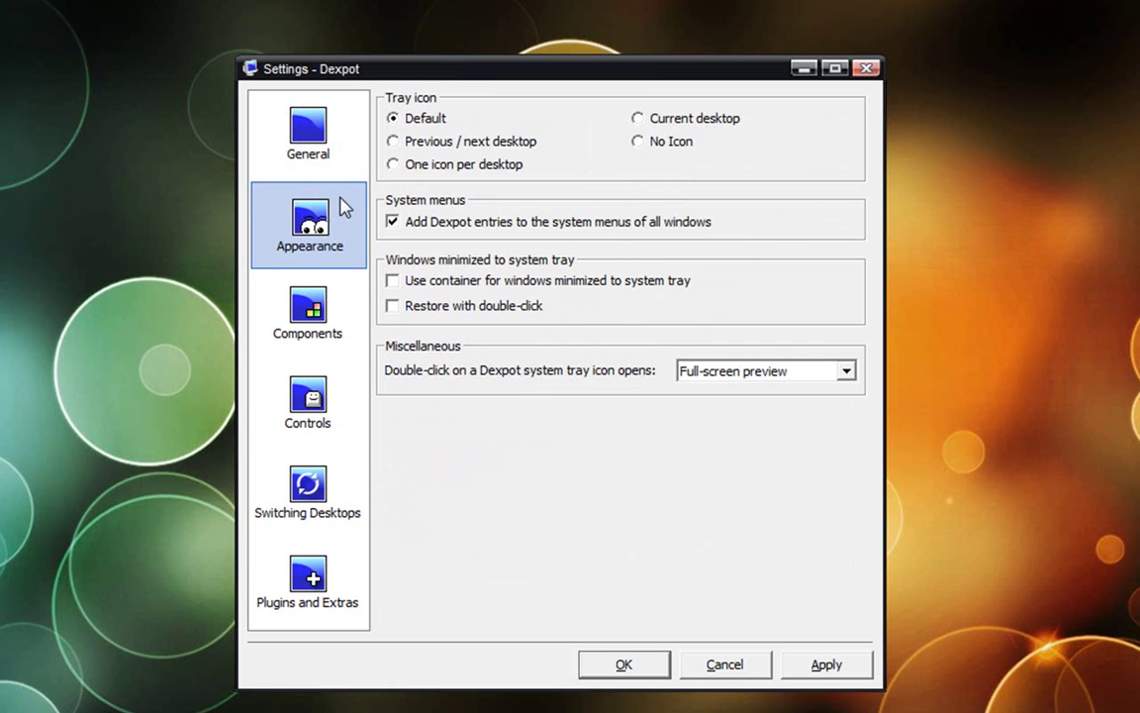
{"action": "left_click", "coordinate": [335, 308]}
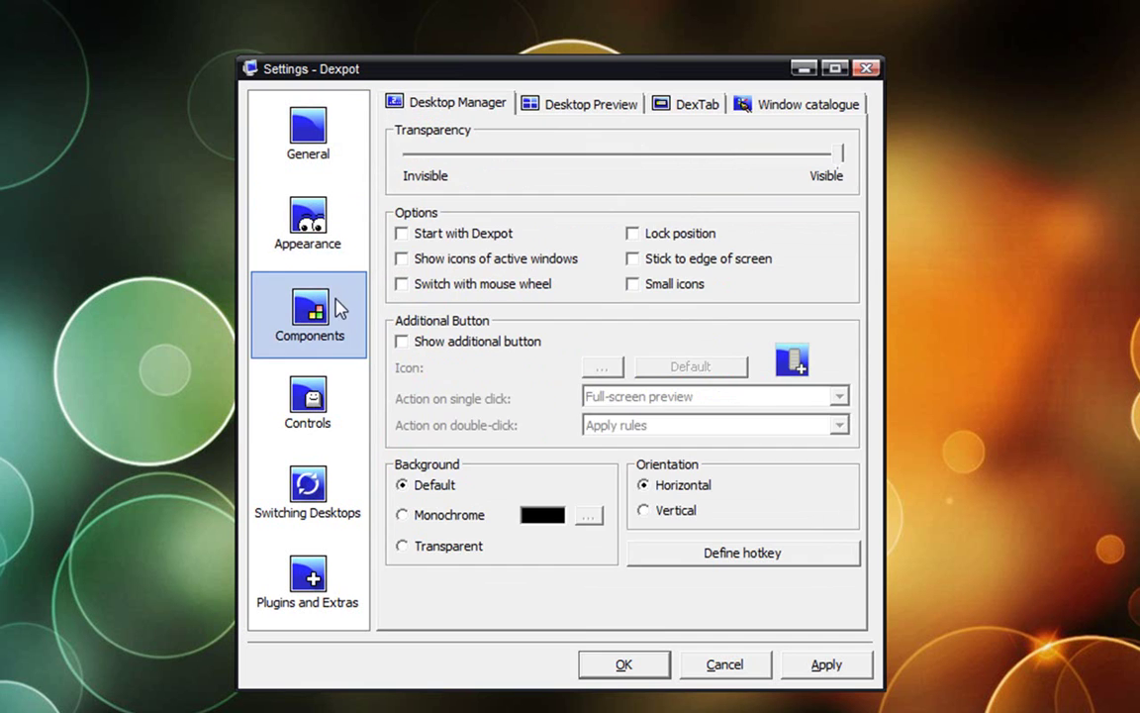
{"action": "left_click", "coordinate": [303, 394]}
{"action": "left_click", "coordinate": [306, 507]}
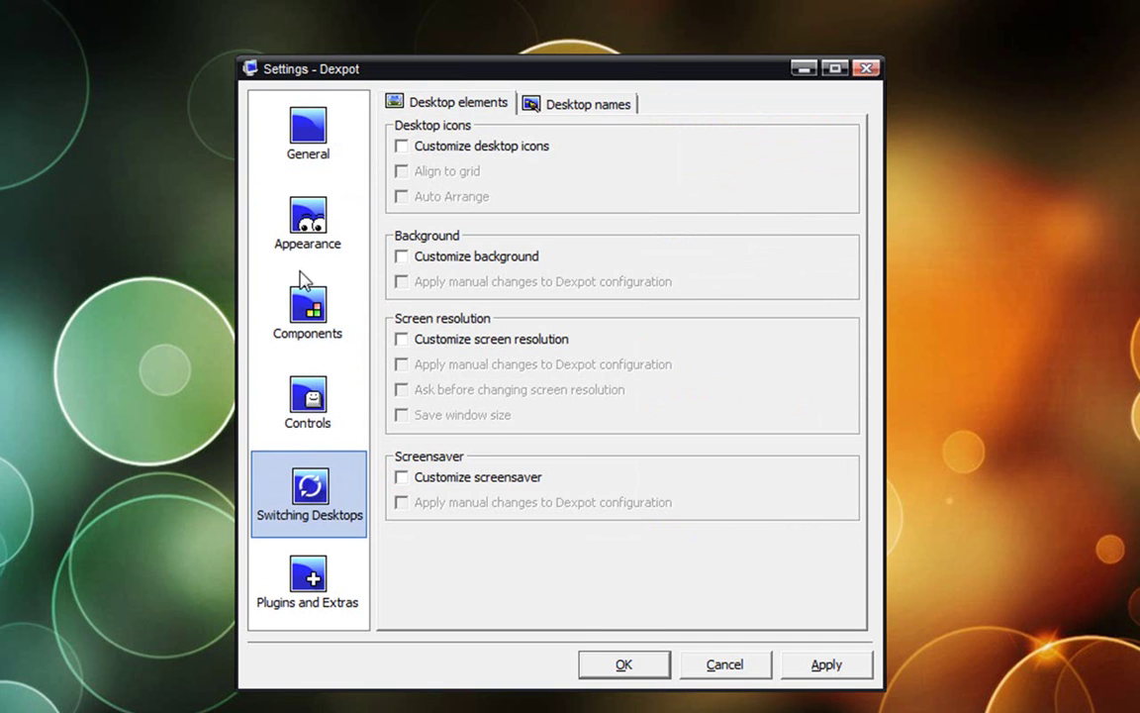
Move the settings window, view Plugins and Extras, and return to General
{"action": "left_click", "coordinate": [315, 155]}
{"action": "left_click_drag", "start_coordinate": [619, 0], "coordinate": [574, 3]}
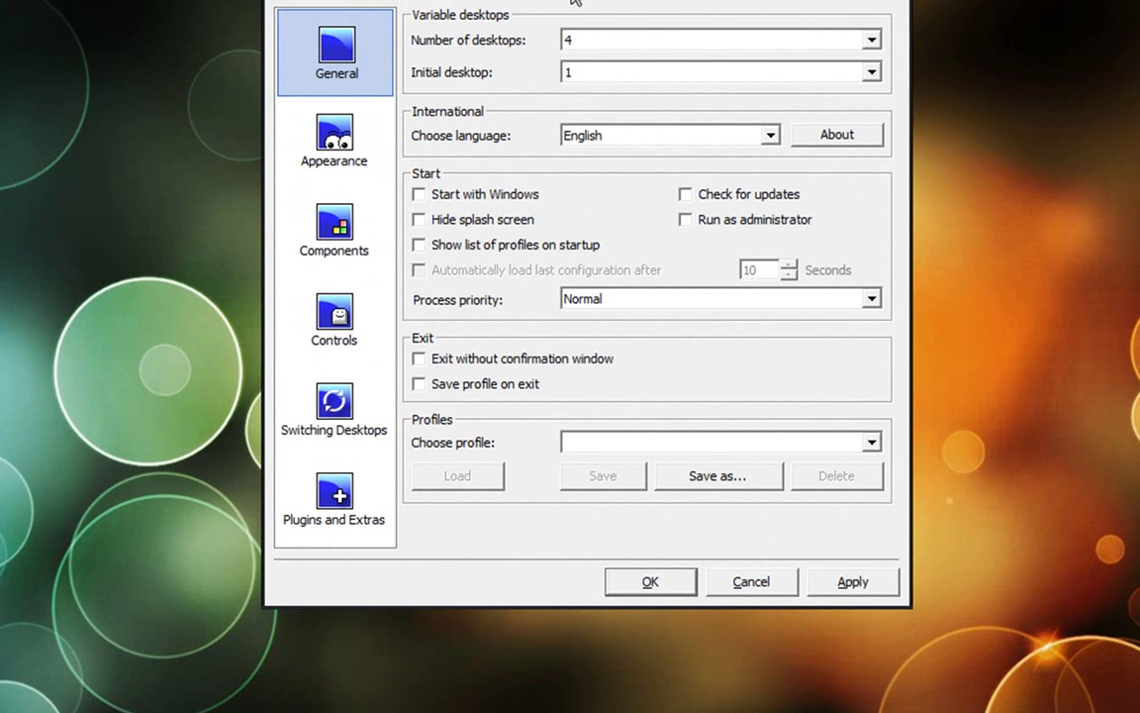
{"action": "left_click", "coordinate": [344, 512]}
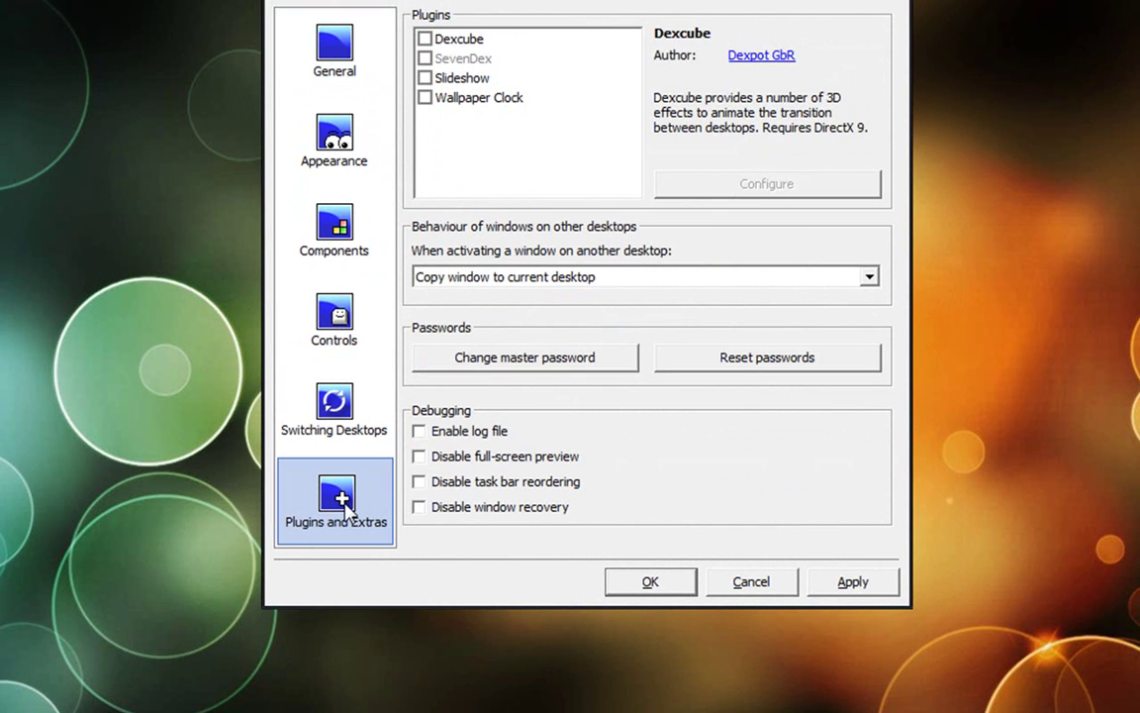
{"action": "left_click", "coordinate": [363, 73]}
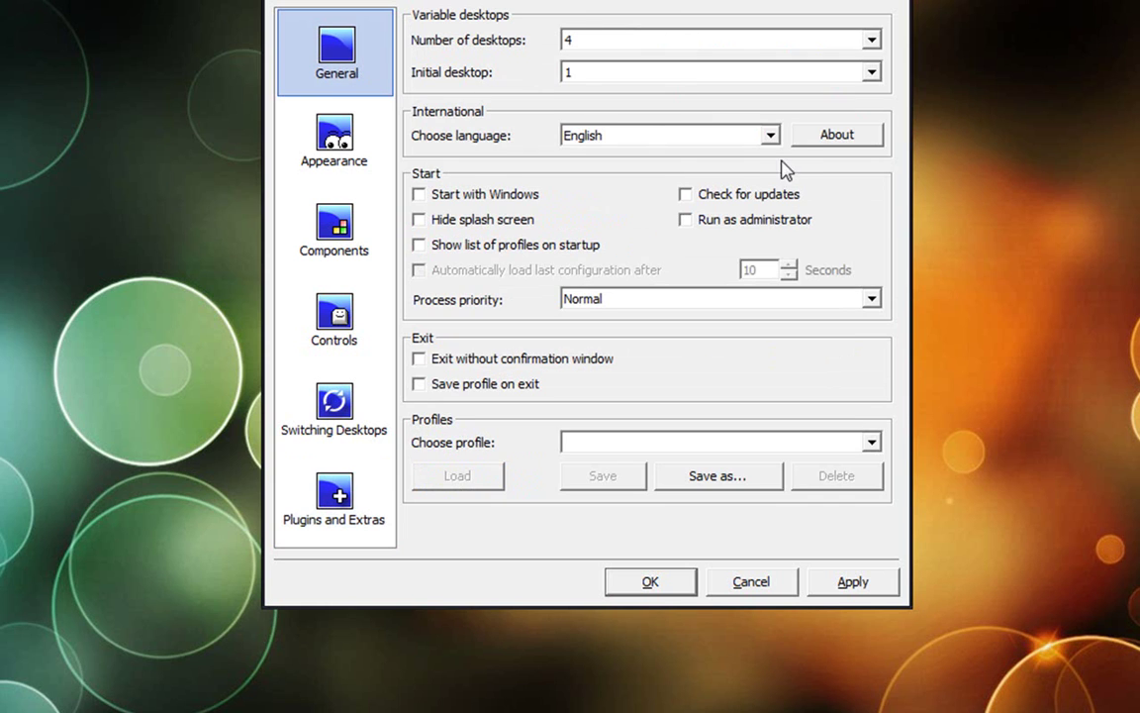